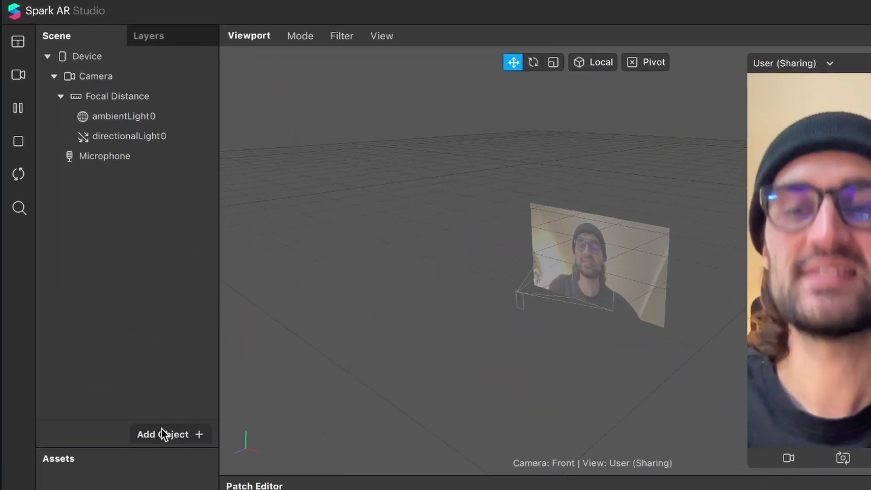
Insert a Face Tracker, faceTracker0, into the scene under the camera
click(146, 284)
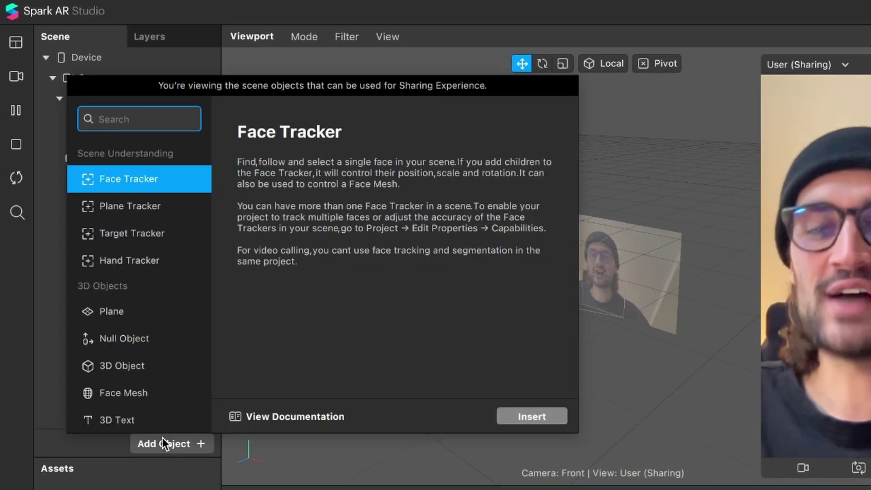
key(Return)
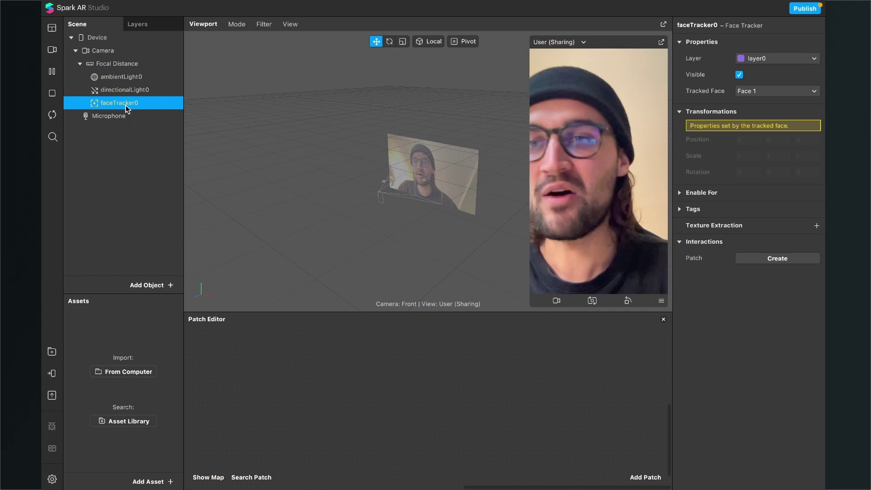
Drag faceTracker0 into the patch graph, then shrink the simulator and enlarge the Patch Editor
drag(127, 105, 321, 399)
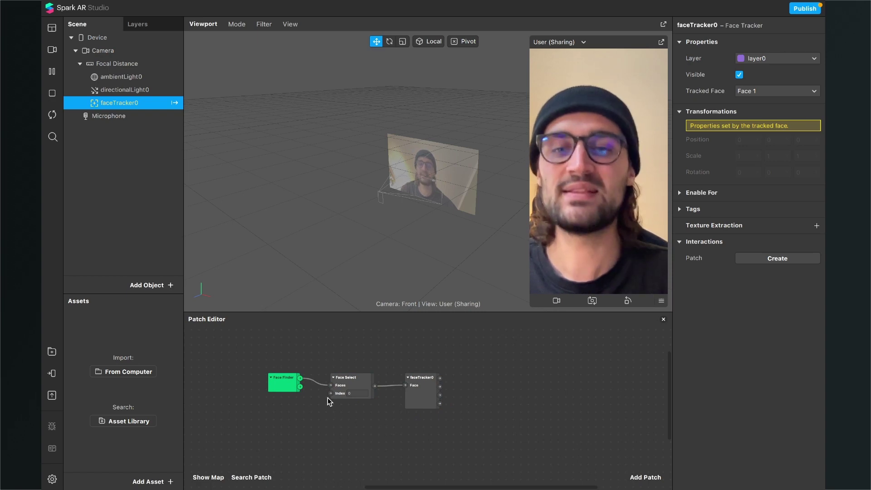
scroll(327, 397, up, 3)
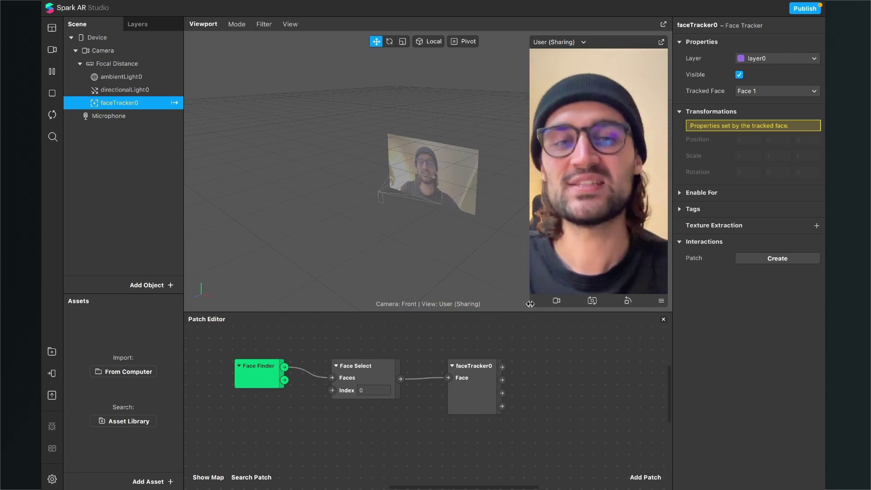
drag(529, 303, 563, 259)
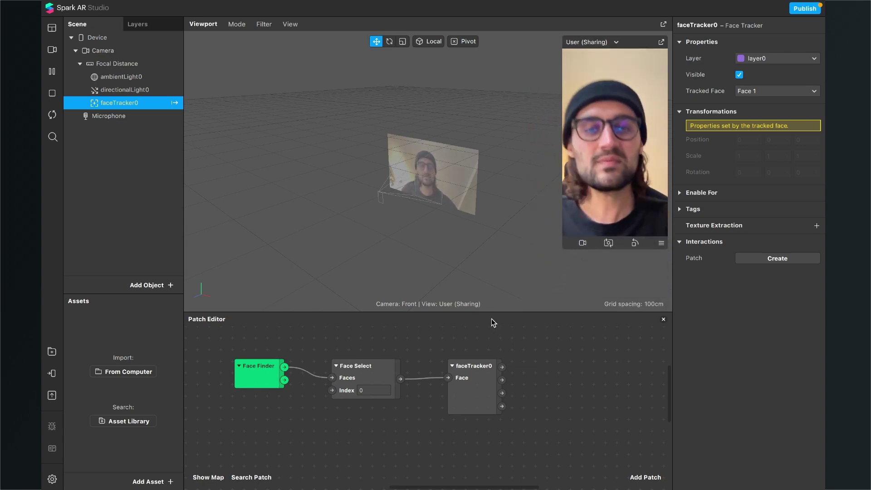
drag(491, 313, 499, 277)
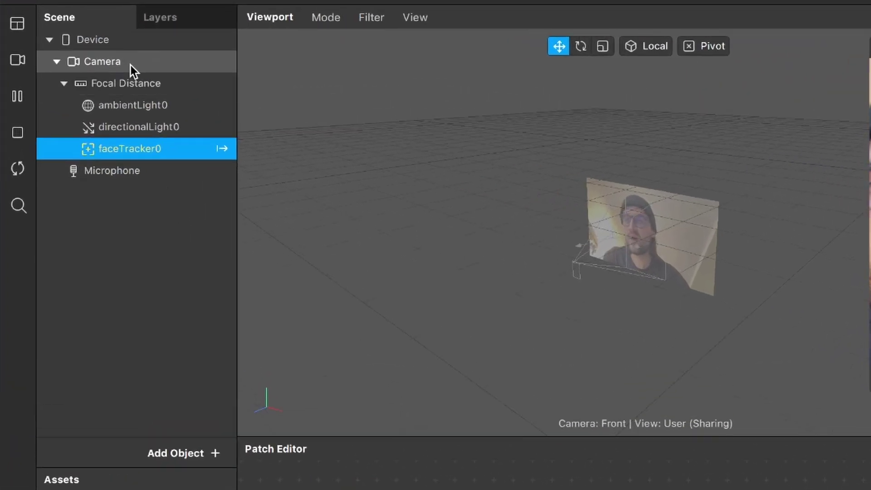
Add a camera Texture Extraction and place the cameraTexture0 patch above the face patches
click(124, 64)
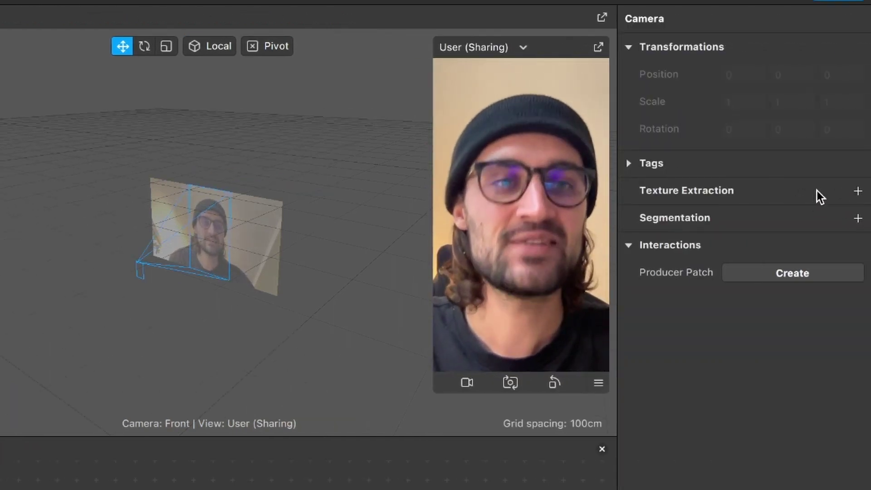
click(857, 190)
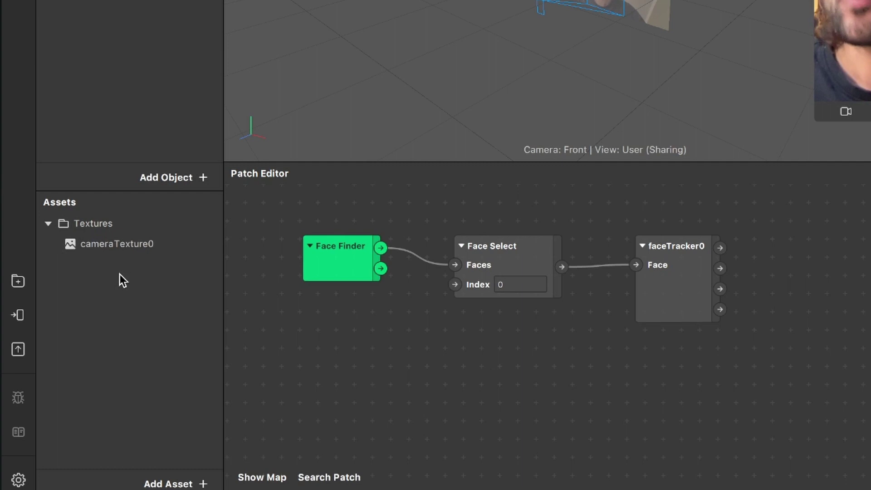
drag(109, 246, 835, 397)
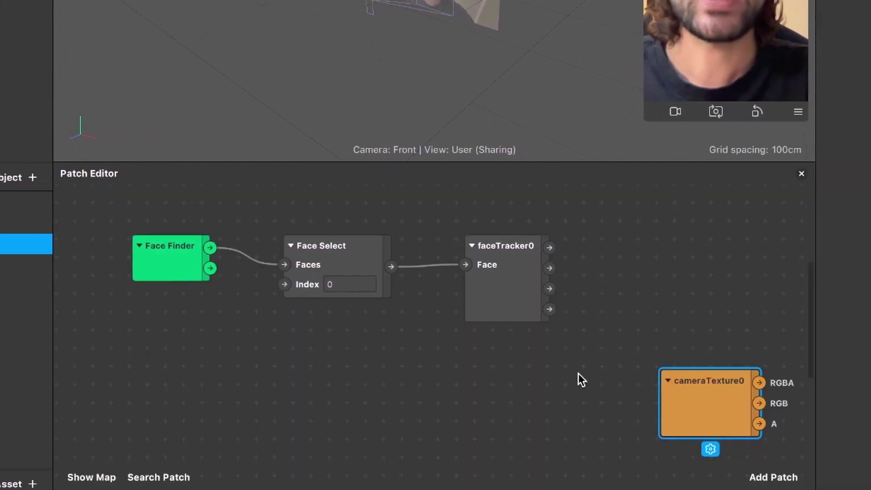
scroll(570, 378, up, 3)
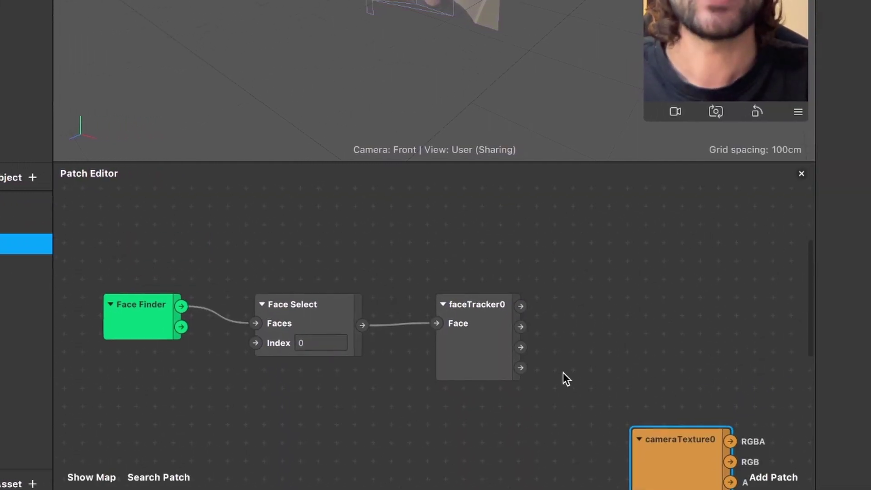
drag(645, 434, 516, 190)
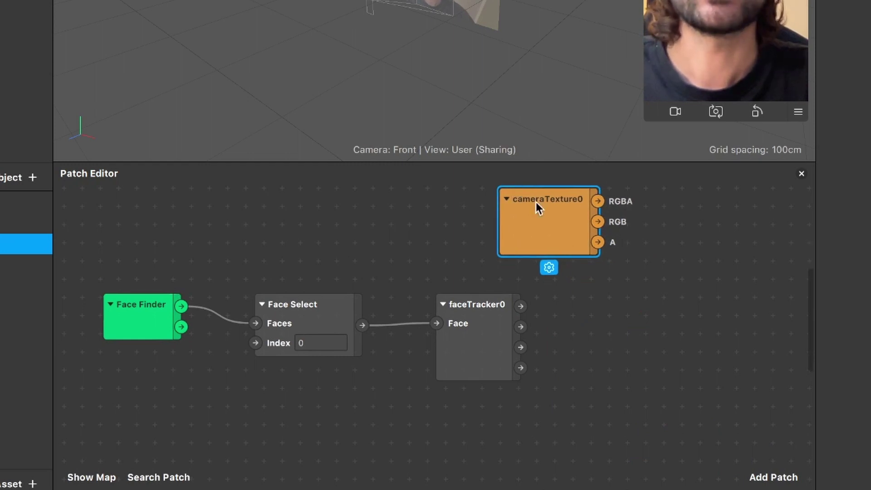
scroll(568, 224, up, 3)
scroll(567, 224, right, 2)
scroll(329, 312, down, 2)
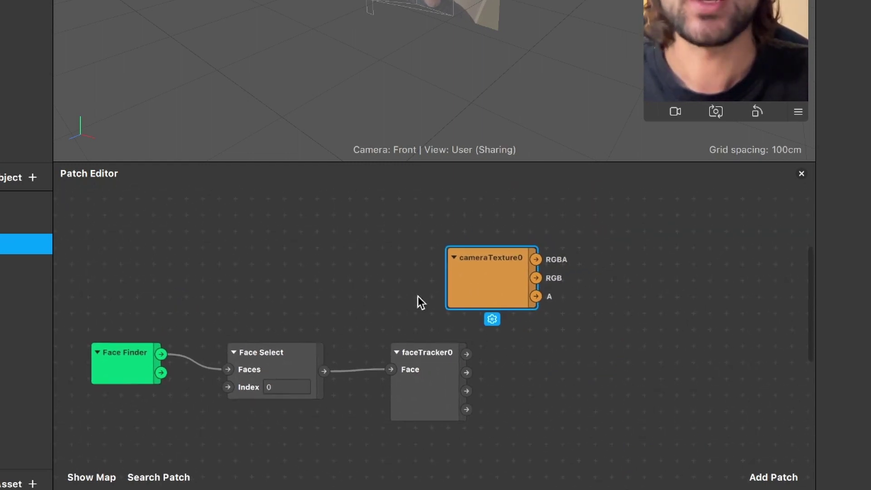
Add a Screen Tap patch and place it below faceTracker0
click(687, 291)
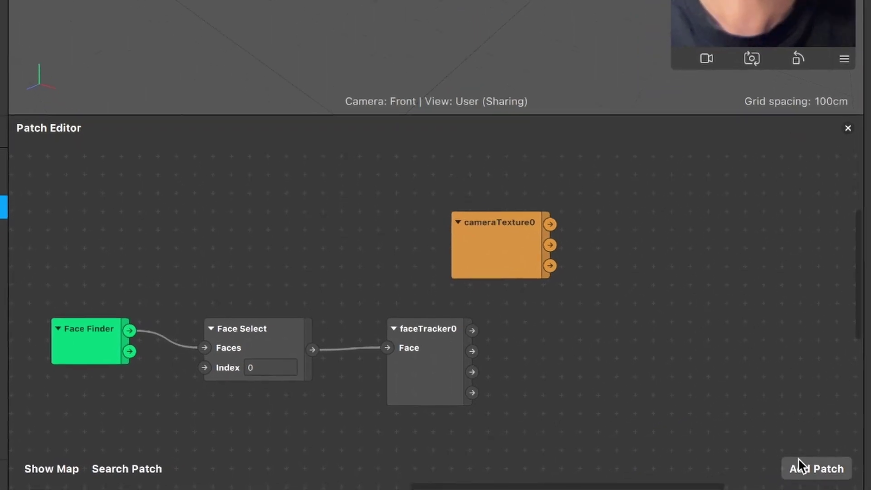
click(798, 459)
text(scre)
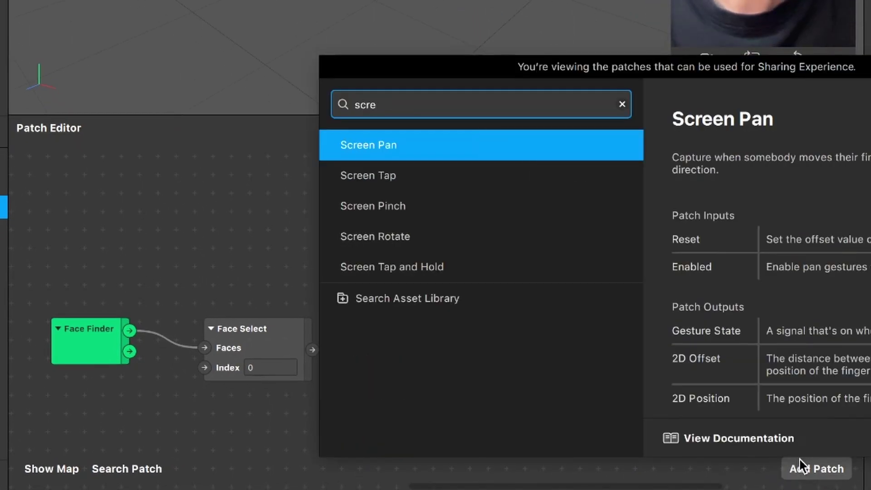
key(Down)
key(Return)
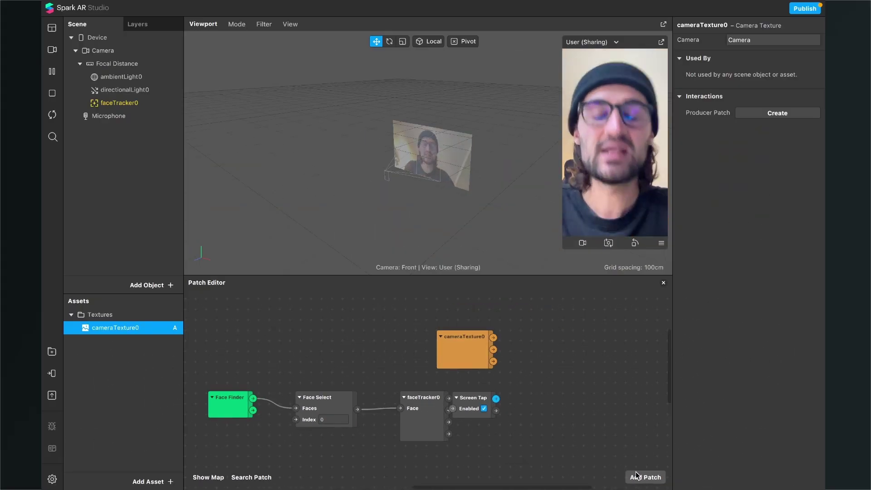
scroll(539, 440, down, 3)
scroll(539, 439, left, 1)
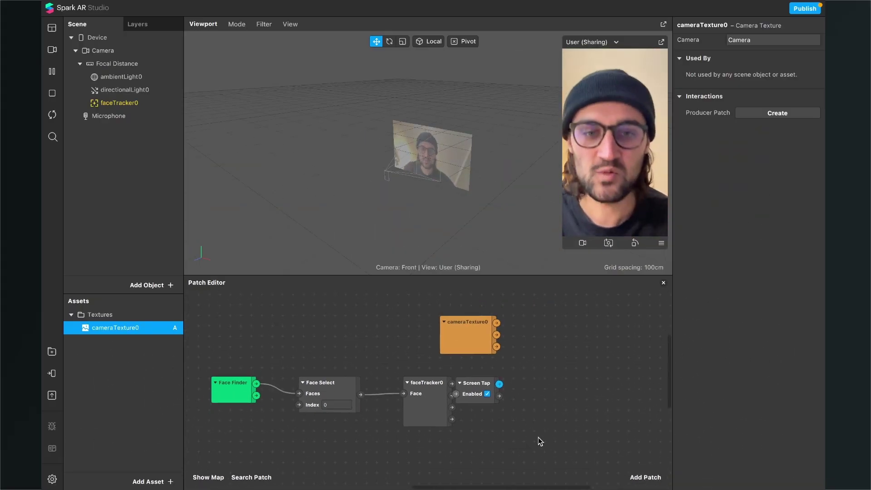
drag(488, 370, 357, 462)
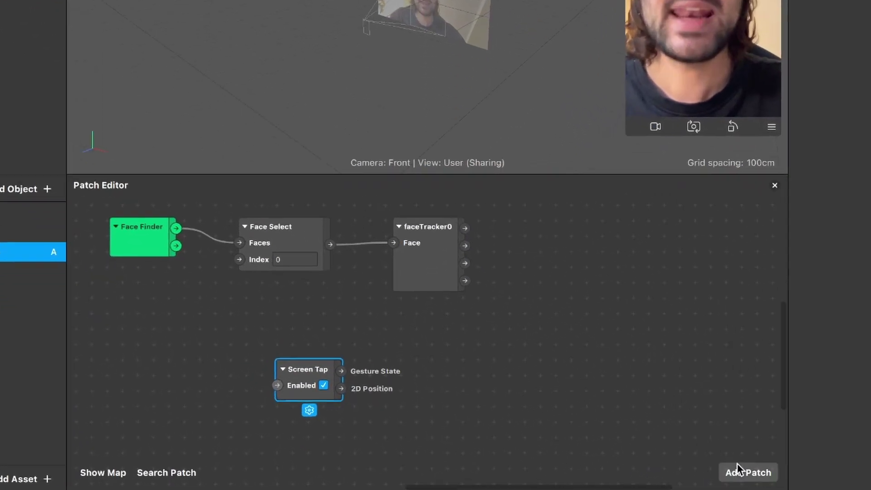
Add an Animation patch and wire Screen Tap into its Play input
click(645, 477)
text(ani)
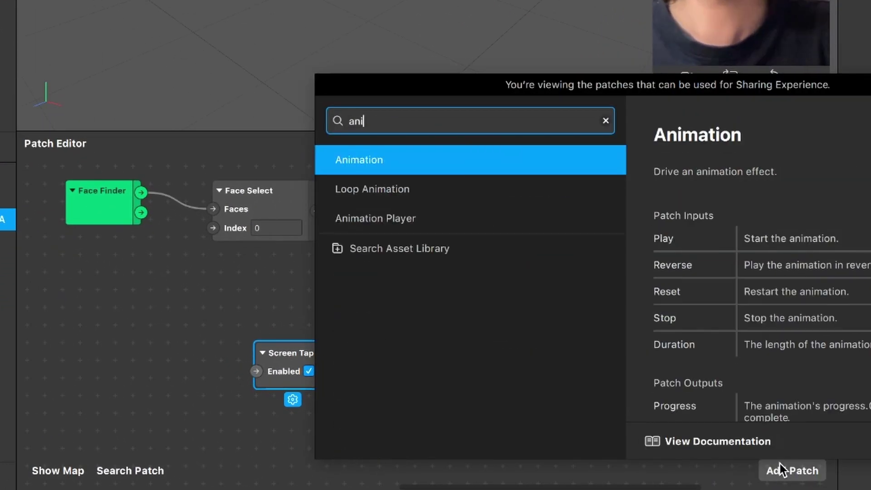
key(Return)
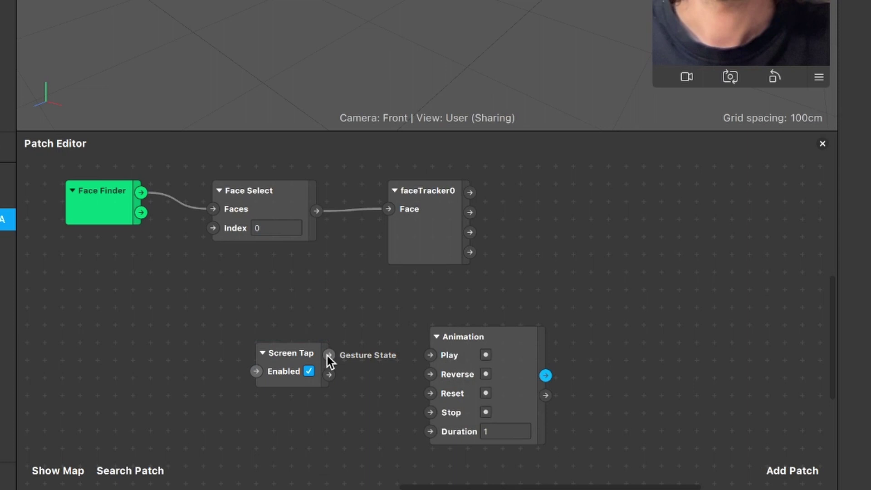
scroll(320, 362, up, 3)
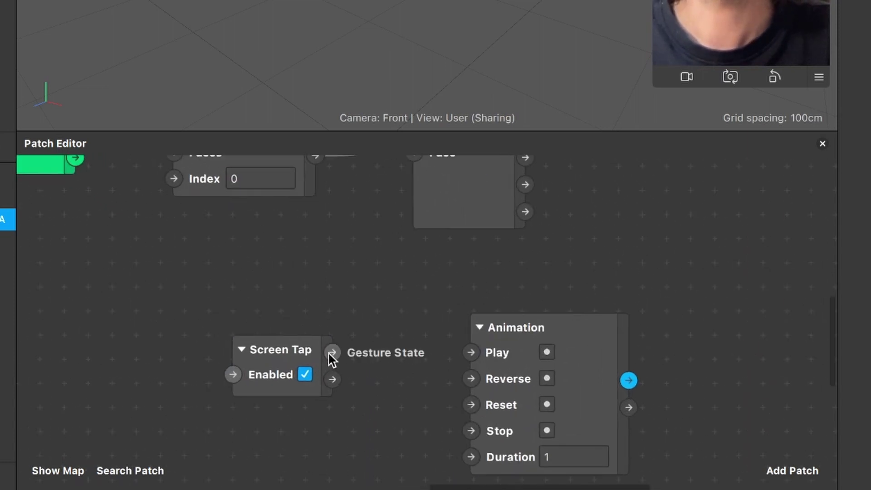
drag(330, 357, 466, 352)
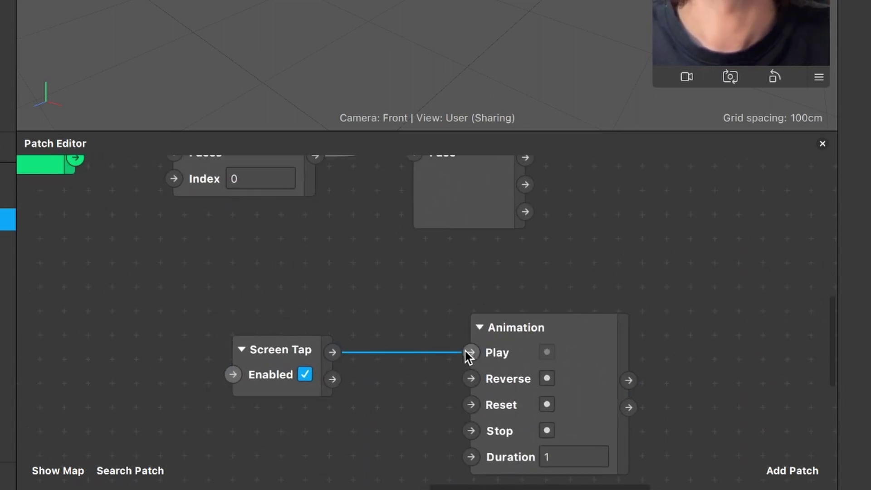
scroll(465, 351, down, 3)
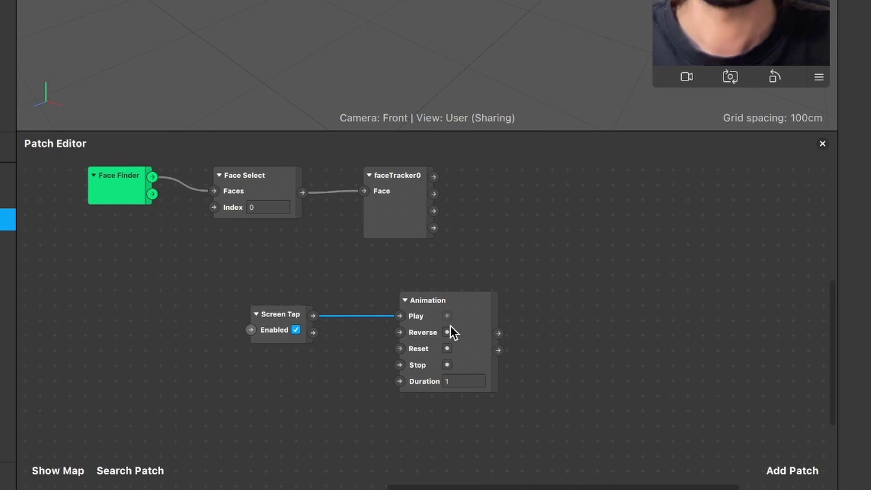
Add Transition patches and line up three of them vertically beside the Animation patch
click(797, 470)
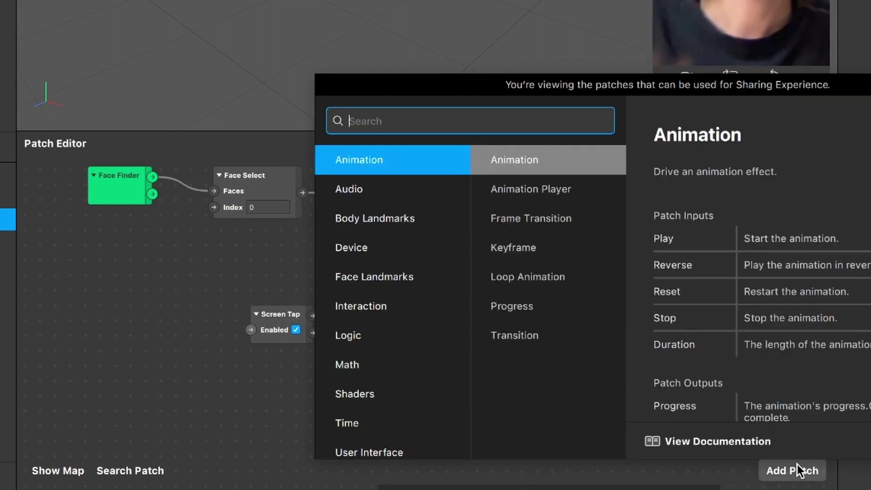
text(tran)
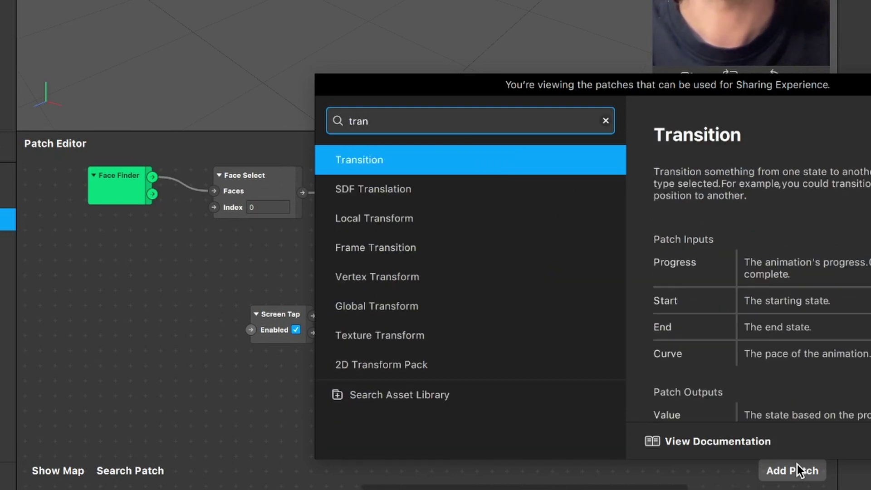
key(Return)
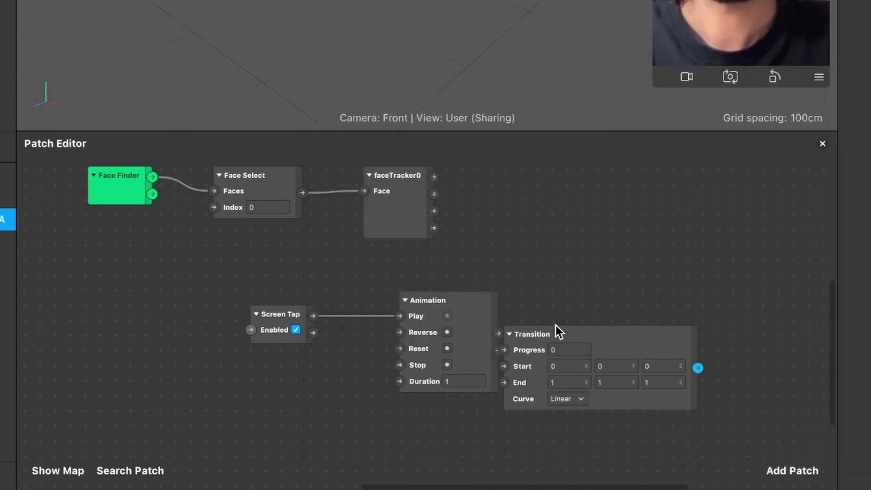
drag(558, 327, 600, 201)
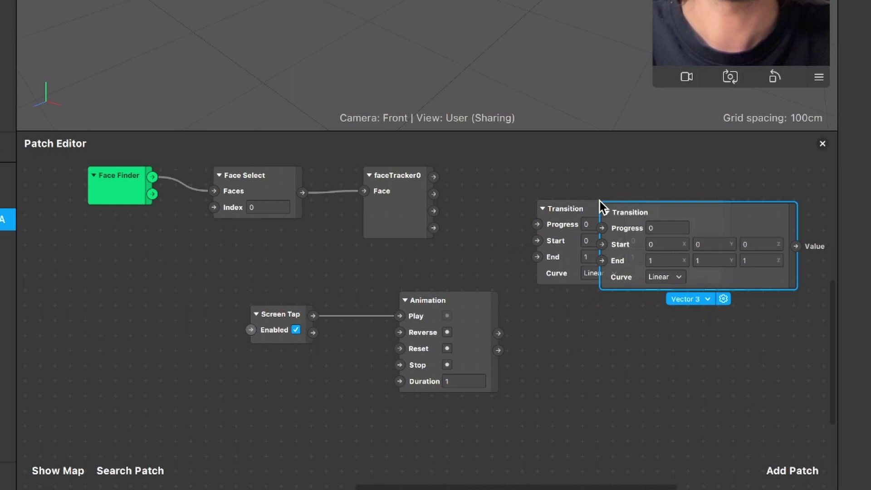
scroll(509, 232, down, 3)
drag(665, 220, 626, 374)
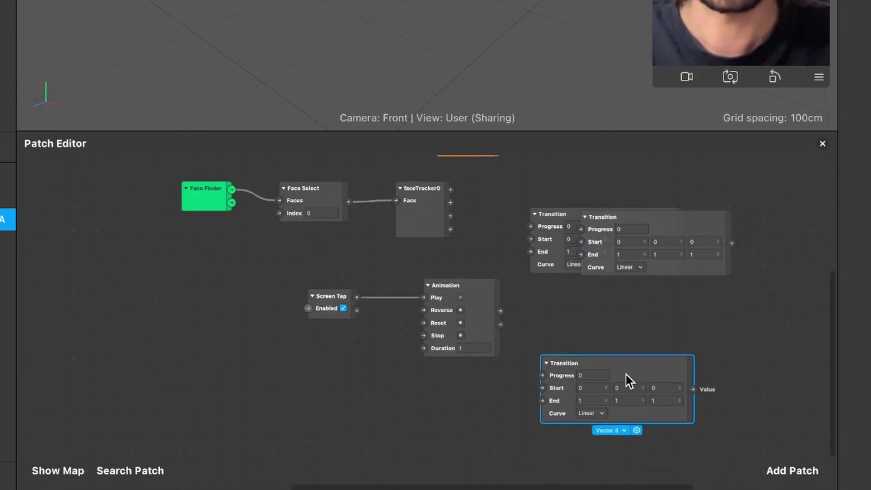
drag(655, 222, 601, 290)
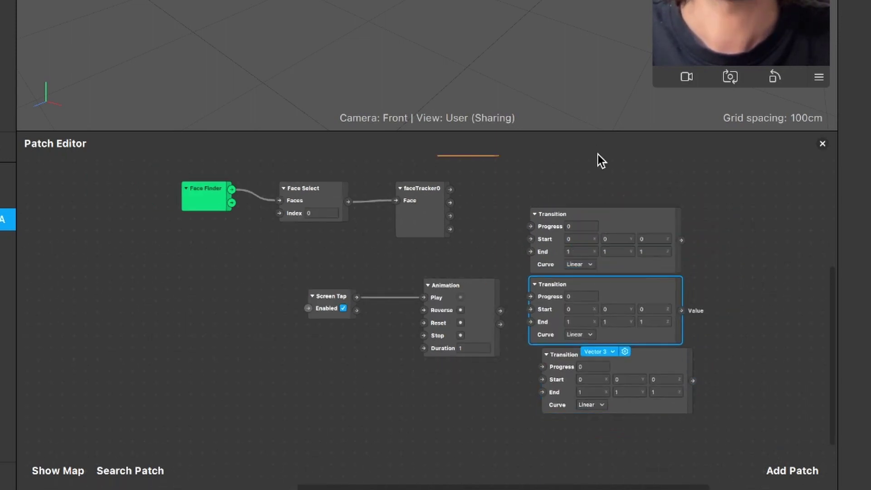
drag(602, 131, 590, 4)
scroll(567, 75, up, 5)
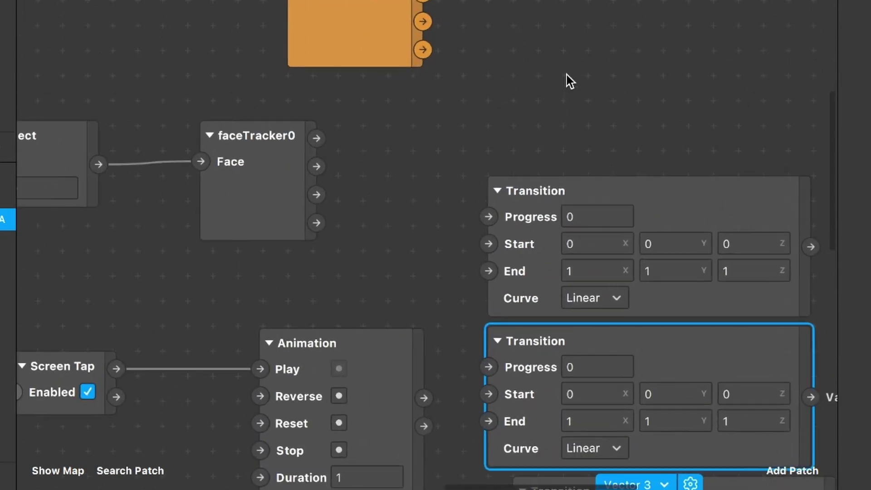
scroll(567, 75, down, 3)
scroll(619, 244, down, 2)
drag(648, 326, 612, 355)
Set the top and middle Transition patches' type to Number
click(573, 204)
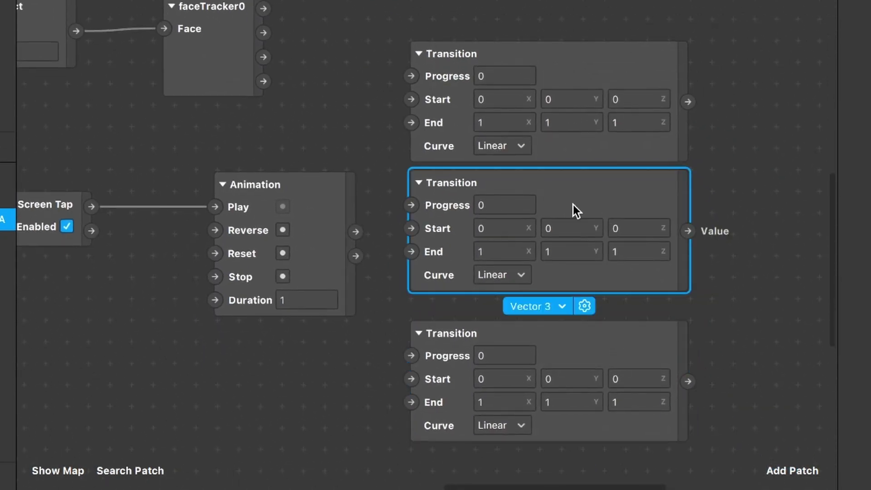
click(590, 156)
click(532, 180)
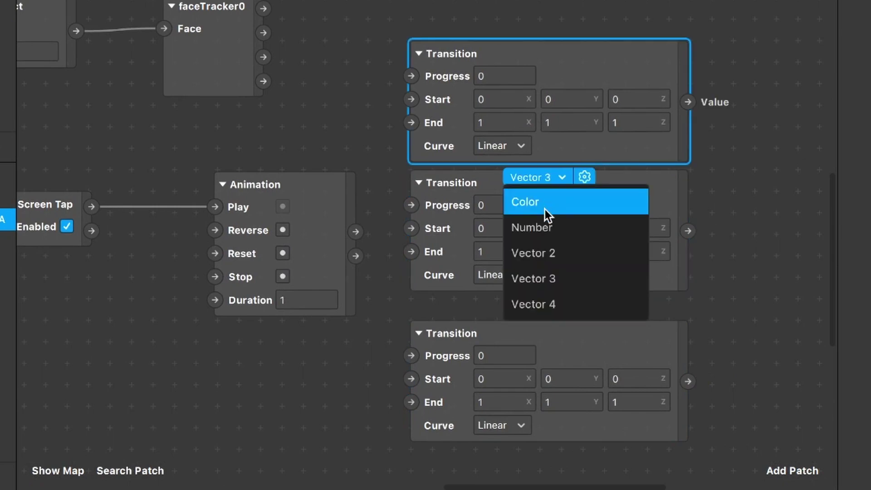
click(541, 227)
click(603, 204)
click(561, 305)
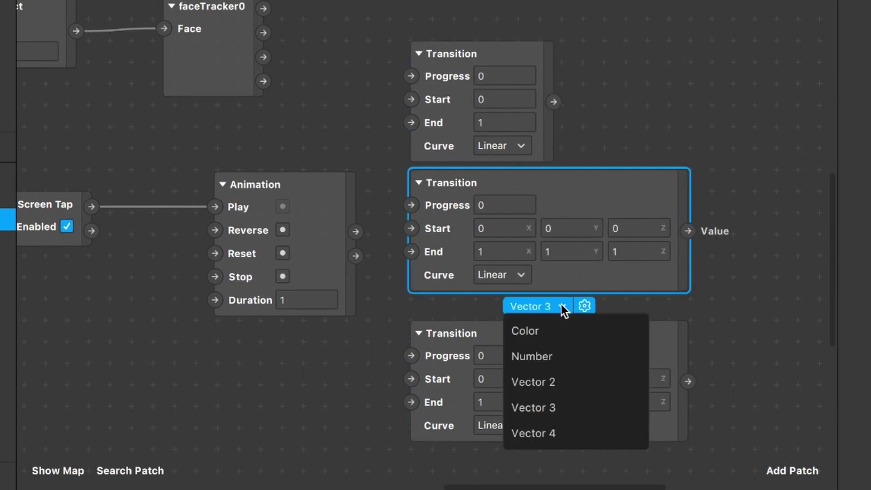
click(552, 356)
Set the bottom Transition patch's type to Vector 2
scroll(551, 356, down, 4)
click(603, 259)
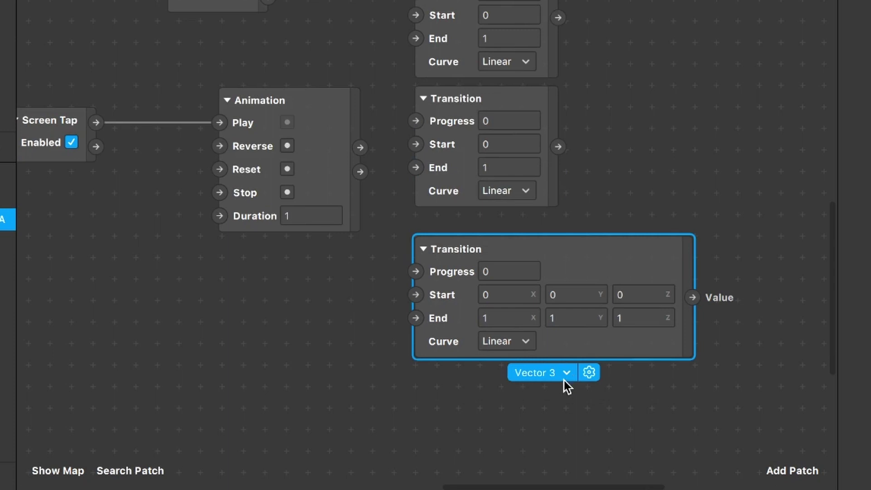
click(571, 367)
click(598, 287)
click(567, 366)
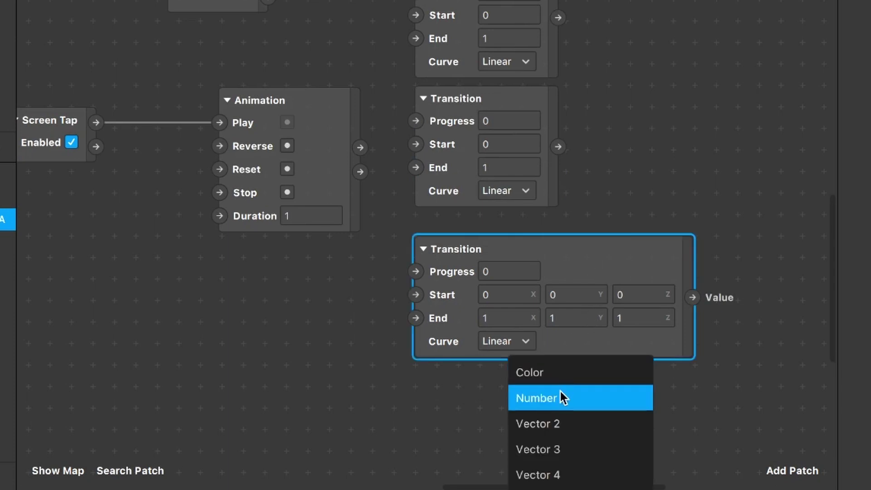
click(551, 420)
scroll(677, 157, up, 4)
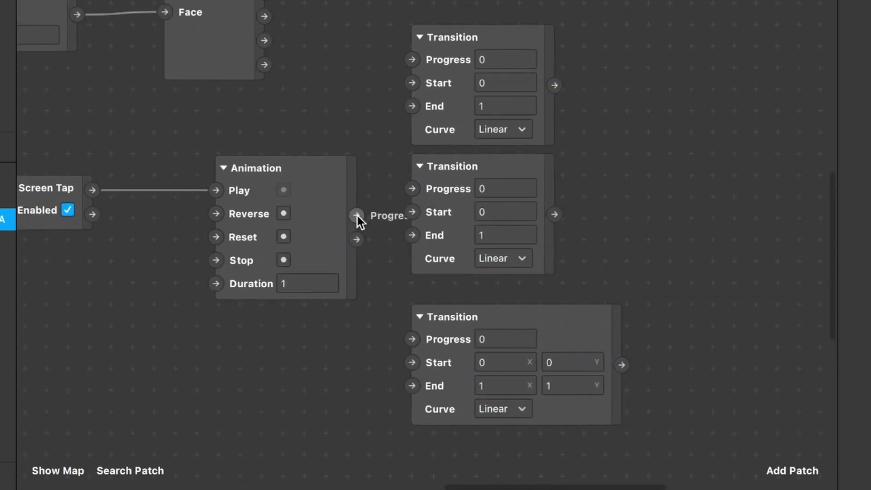
Shift the three Transitions right and feed Animation's Progress into the middle and bottom Transitions
drag(691, 365, 496, 67)
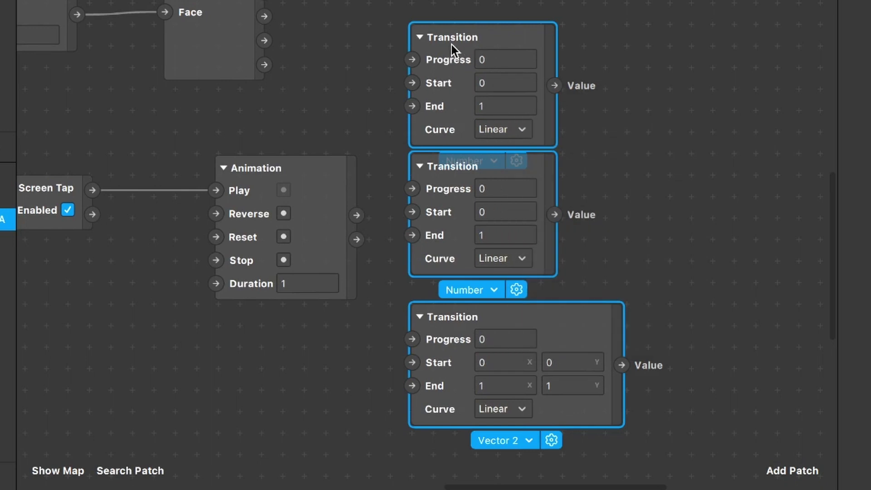
drag(451, 44, 494, 44)
click(352, 114)
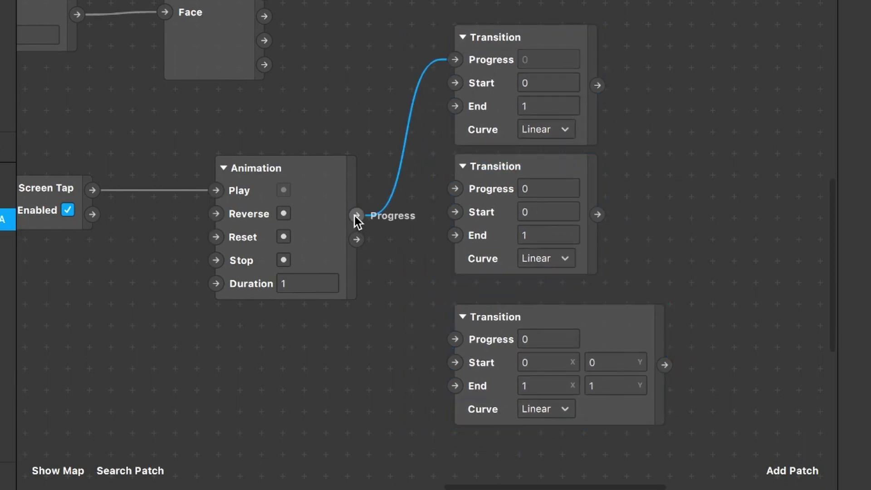
drag(451, 190, 453, 189)
drag(450, 342, 454, 340)
scroll(275, 220, down, 5)
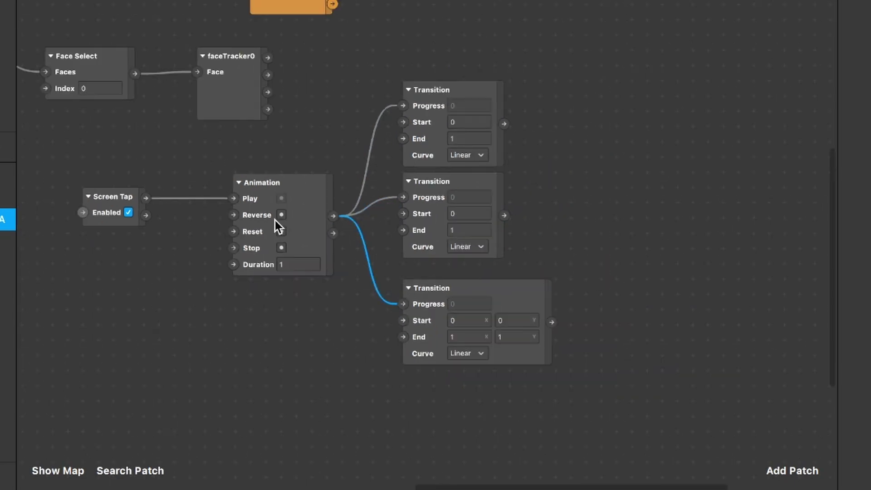
Add an Unpack patch via the 'un' search and place it near the top
scroll(803, 483, right, 6)
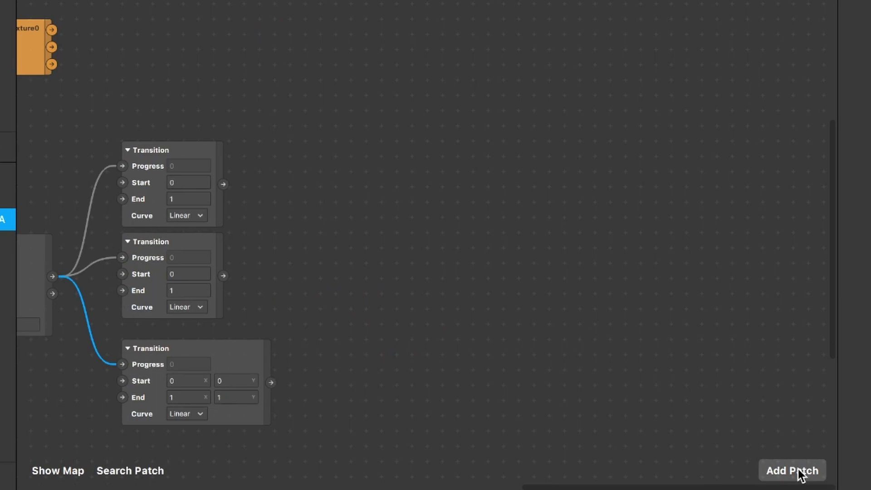
click(793, 472)
text(un)
key(Down)
key(Return)
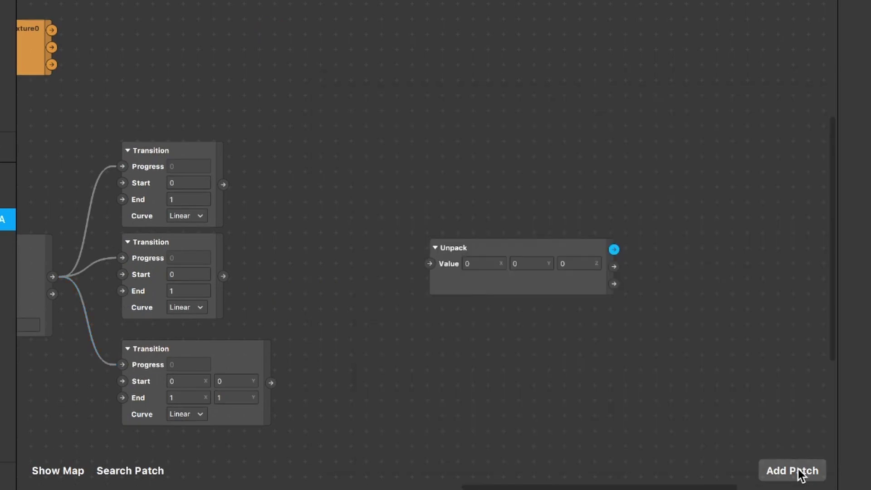
scroll(430, 253, left, 5)
drag(595, 270, 350, 64)
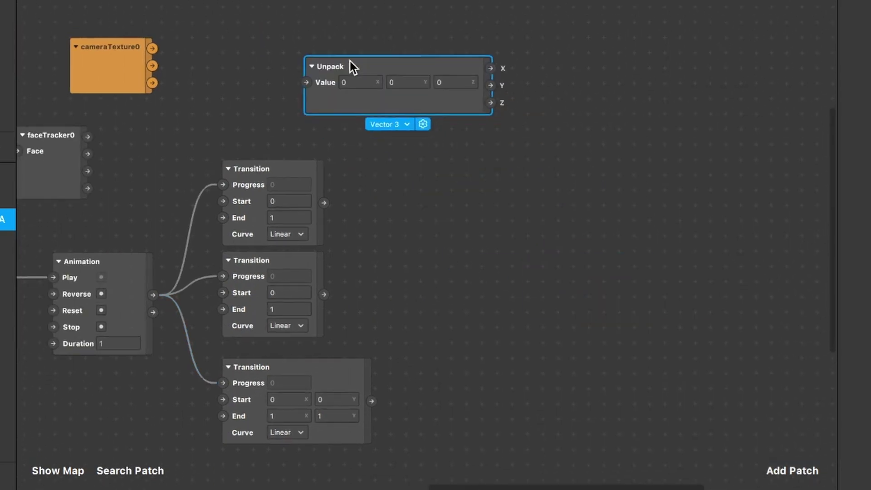
Connect faceTracker0's 3D Position to Unpack's Value input
scroll(336, 43, left, 5)
ctrl+scroll(278, 134, up, 2)
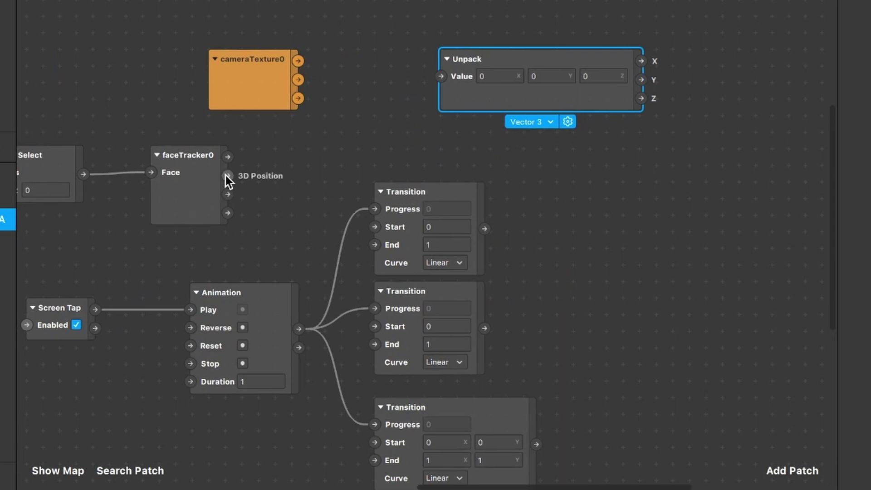
drag(228, 175, 464, 68)
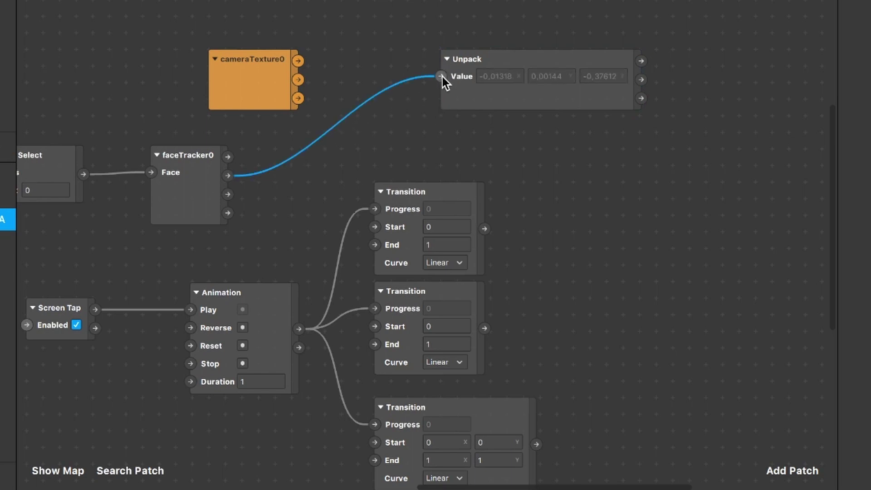
scroll(442, 77, right, 5)
drag(443, 112, 428, 144)
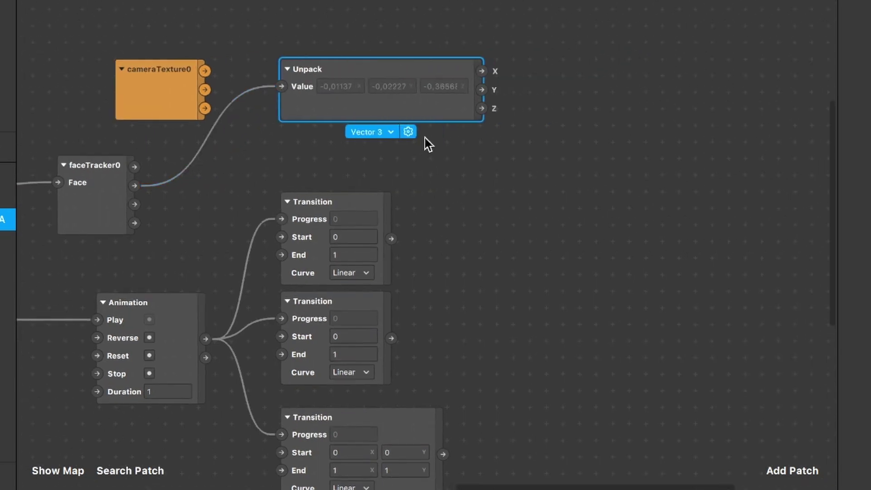
Add a Multiply patch at the upper right and paste a duplicate copy
click(813, 477)
text(mul)
key(Return)
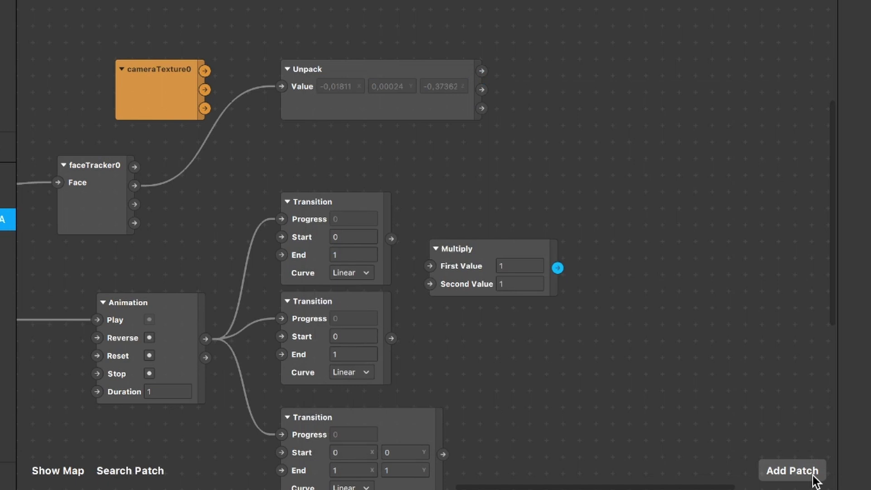
drag(469, 256, 570, 169)
key(super+c)
key(super+v)
Send Unpack's X into the top Multiply and Y into the lower Multiply
scroll(627, 34, right, 3)
scroll(627, 33, up, 1)
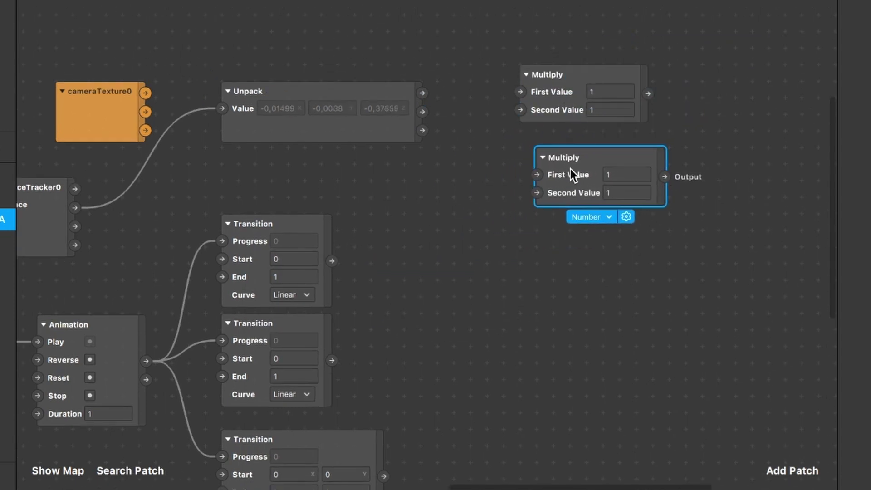
drag(421, 93, 520, 91)
drag(582, 157, 564, 145)
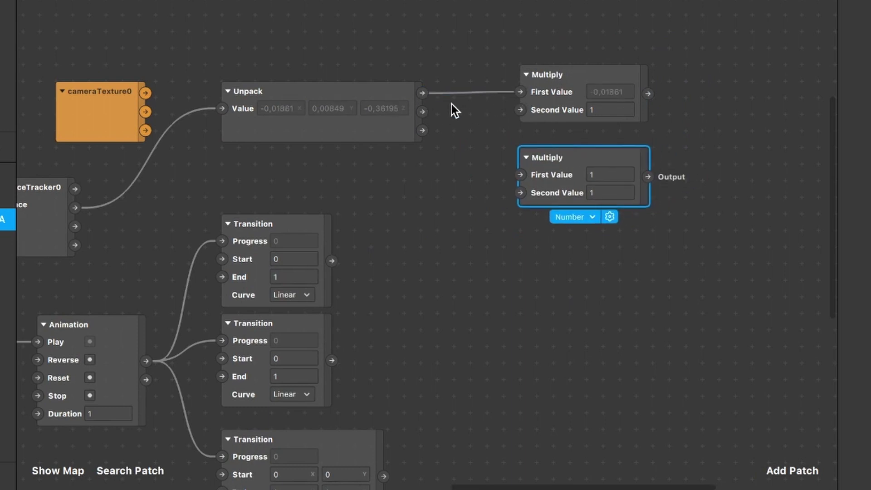
drag(422, 112, 521, 176)
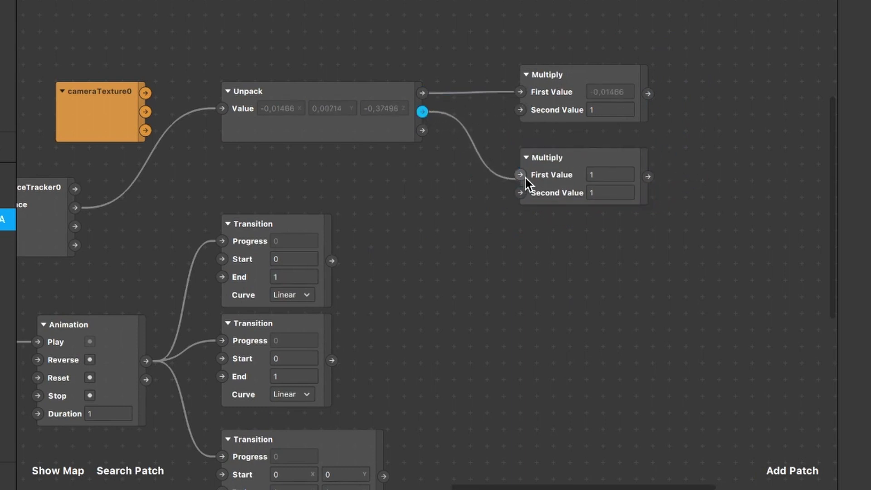
Set the top Transition's End value to -8
scroll(409, 249, down, 3)
click(403, 257)
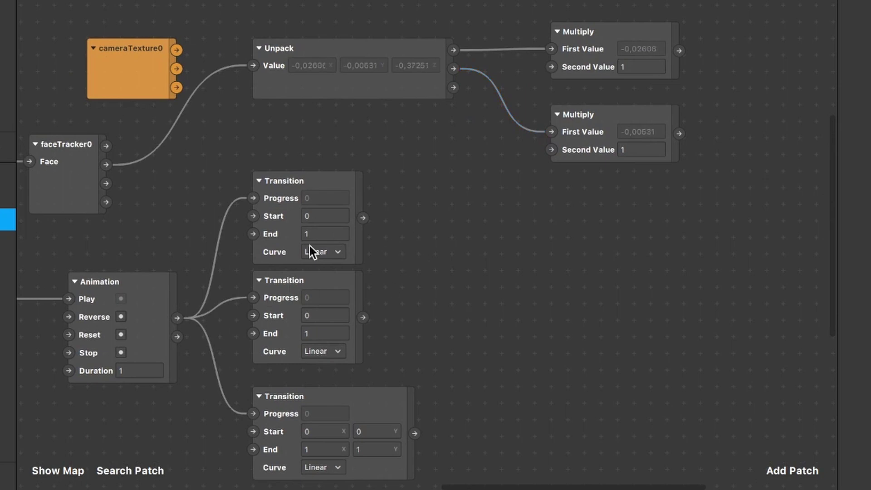
scroll(276, 227, up, 5)
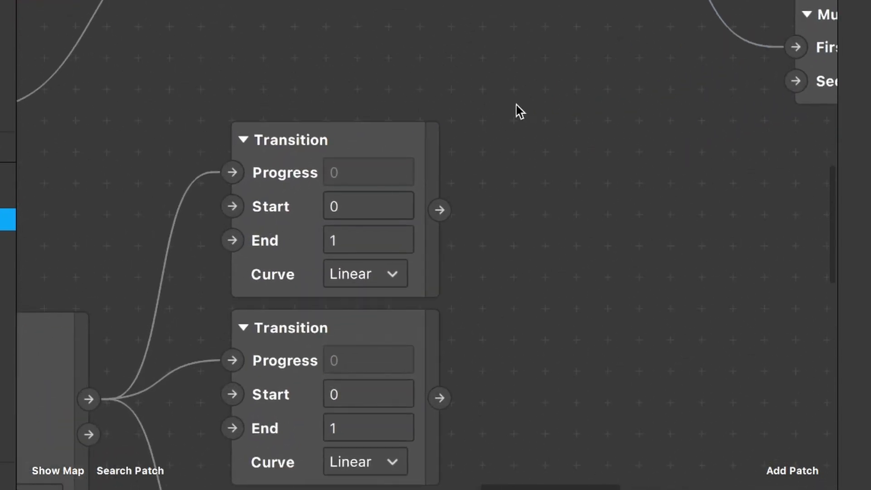
scroll(389, 171, down, 3)
scroll(333, 182, up, 1)
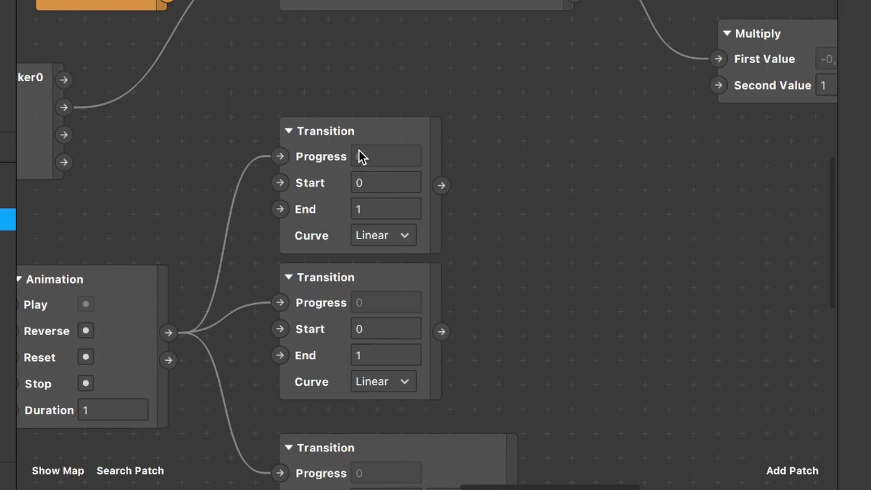
click(384, 209)
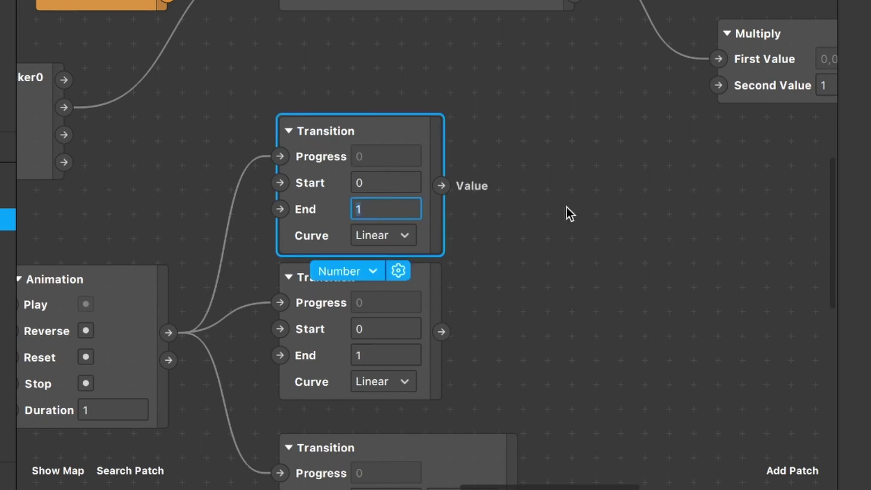
scroll(568, 208, down, 3)
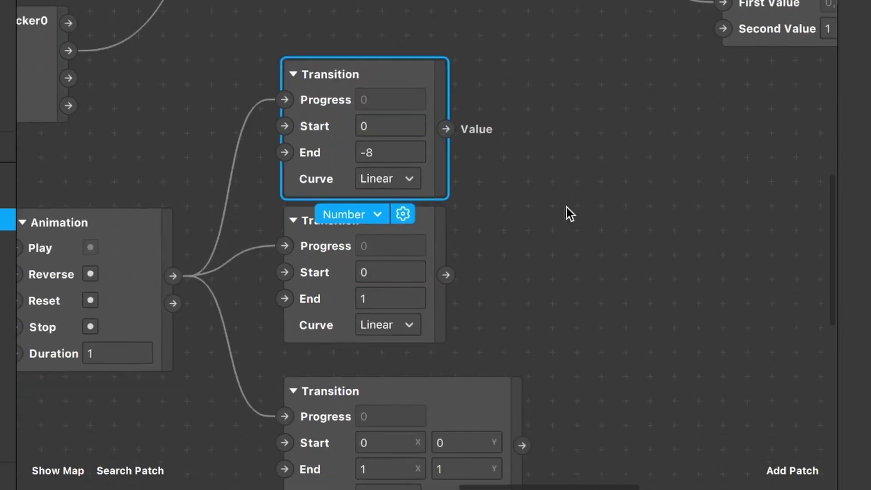
scroll(604, 217, up, 2)
click(640, 228)
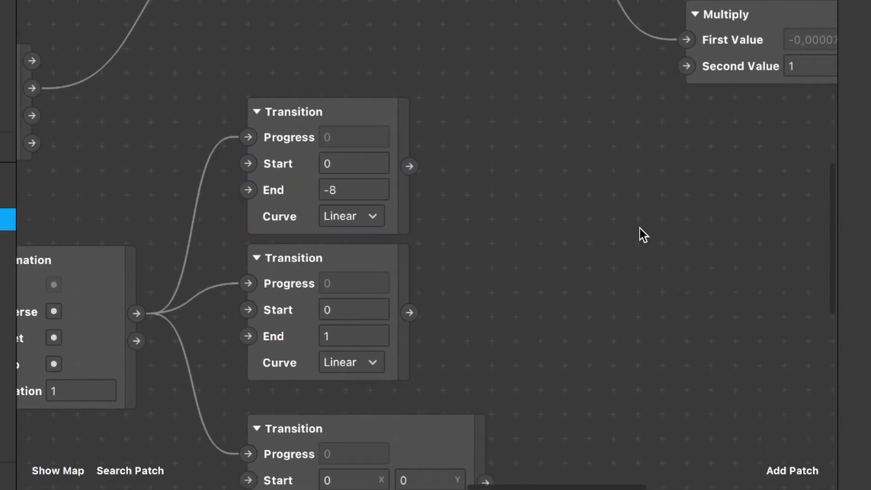
Set the middle Transition's End value to 2
click(351, 336)
key(BackSpace)
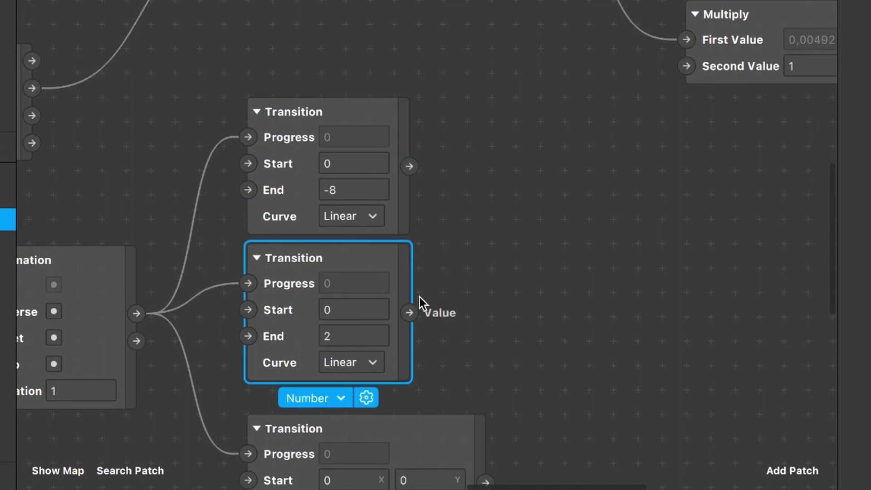
ctrl+scroll(419, 297, down, 3)
scroll(419, 296, up, 2)
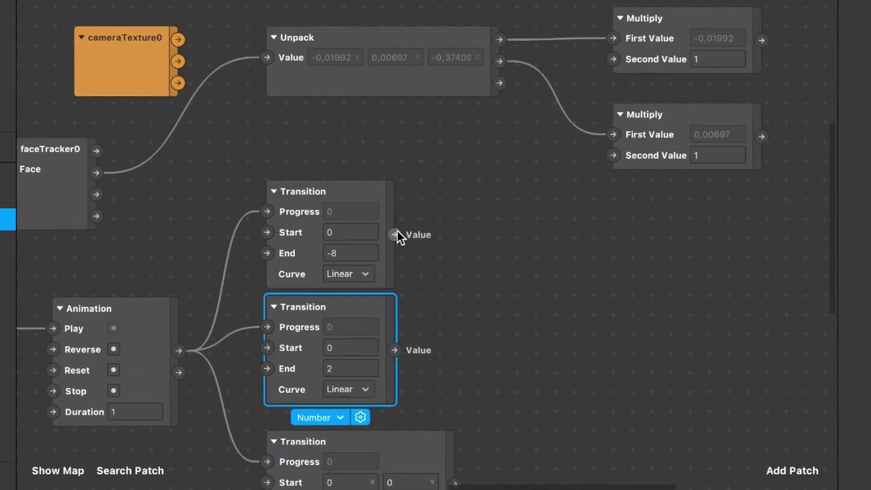
Wire the top Transition into the first Multiply's Second Value, the middle Transition into the second's
drag(394, 235, 614, 58)
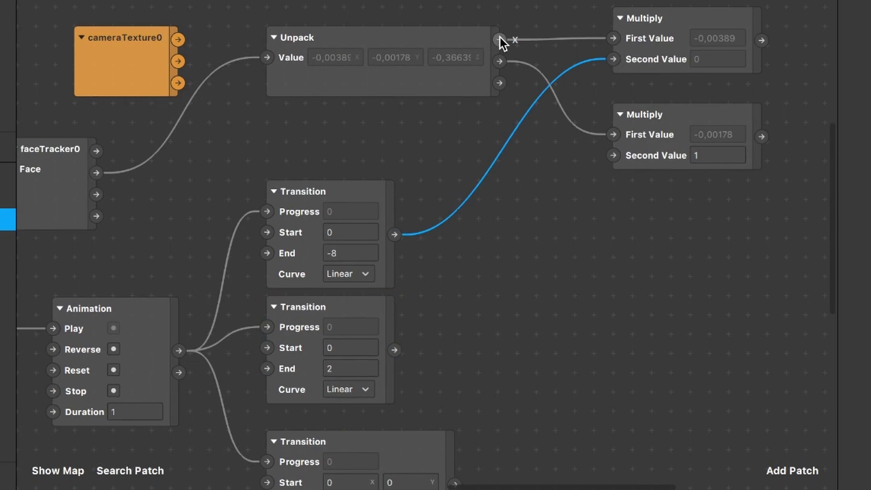
scroll(431, 245, down, 2)
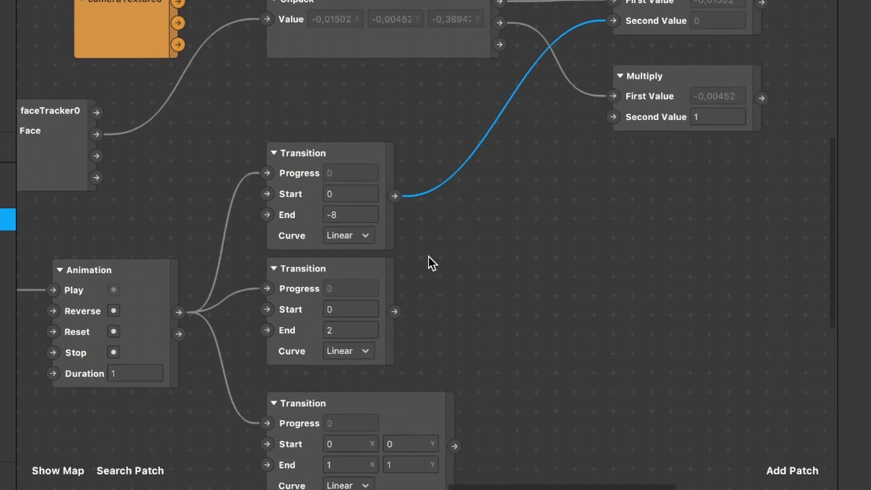
drag(568, 152, 613, 116)
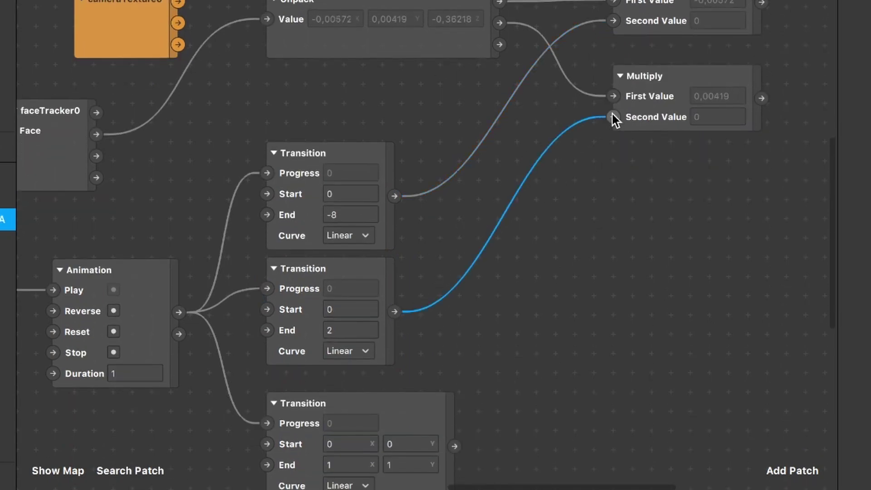
scroll(612, 186, up, 3)
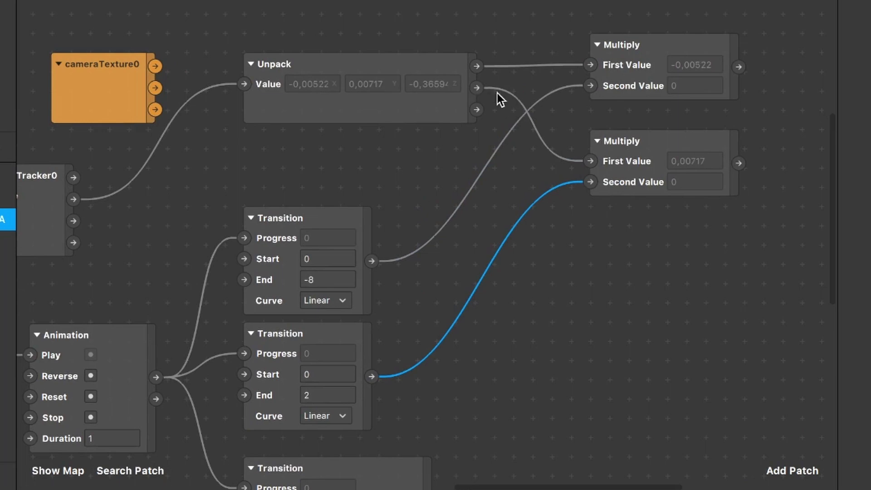
scroll(588, 178, down, 4)
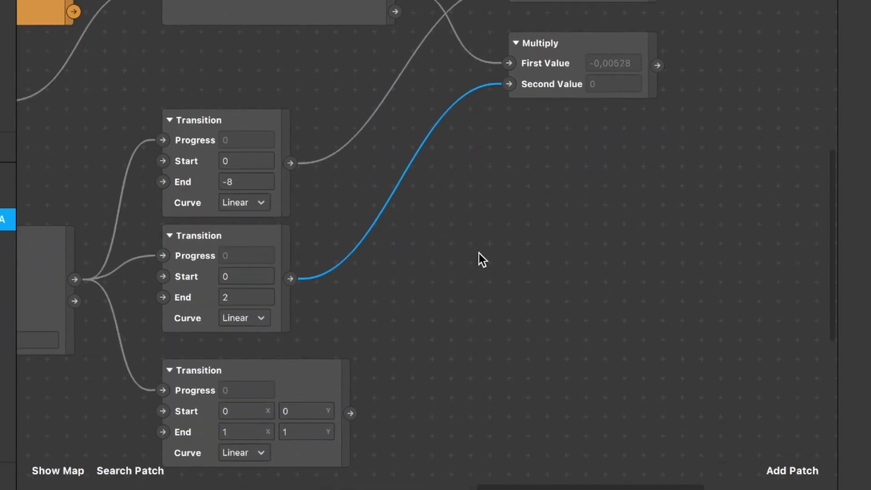
Add a Pack patch beside the Multiply nodes and set its type to Vector 2
click(801, 475)
text(pack)
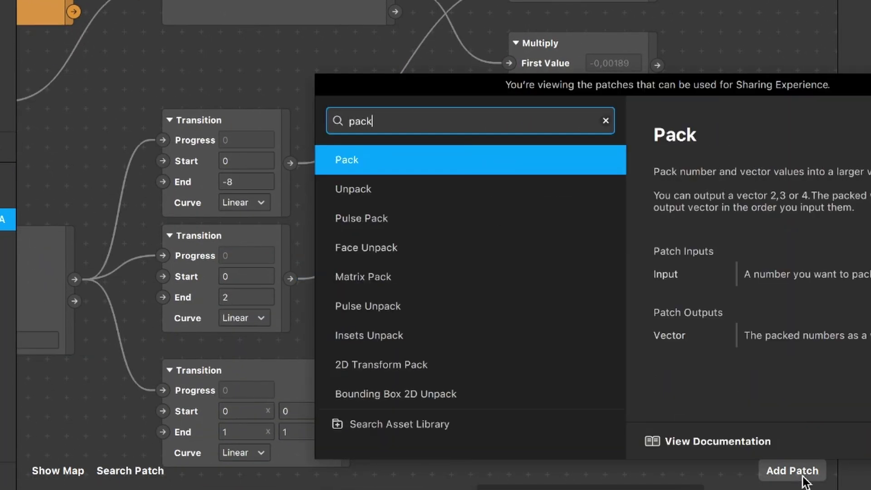
key(Return)
drag(472, 252, 783, 33)
scroll(781, 32, up, 5)
scroll(782, 31, right, 5)
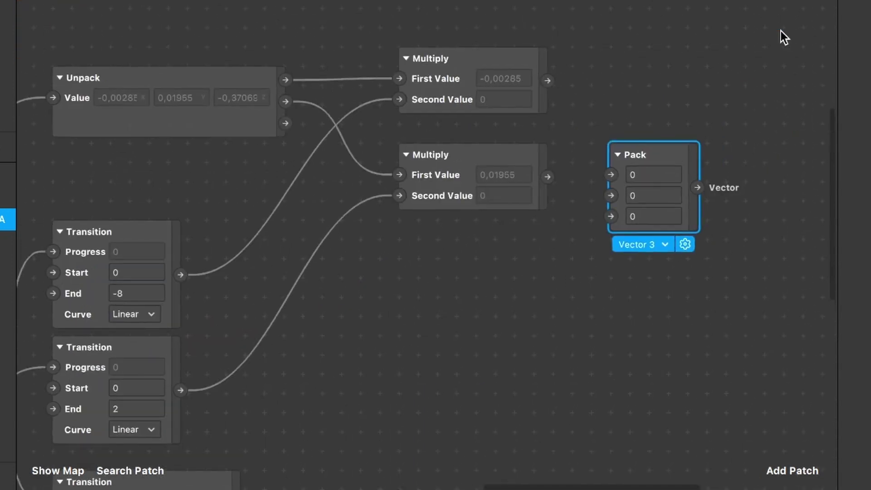
drag(669, 152, 668, 91)
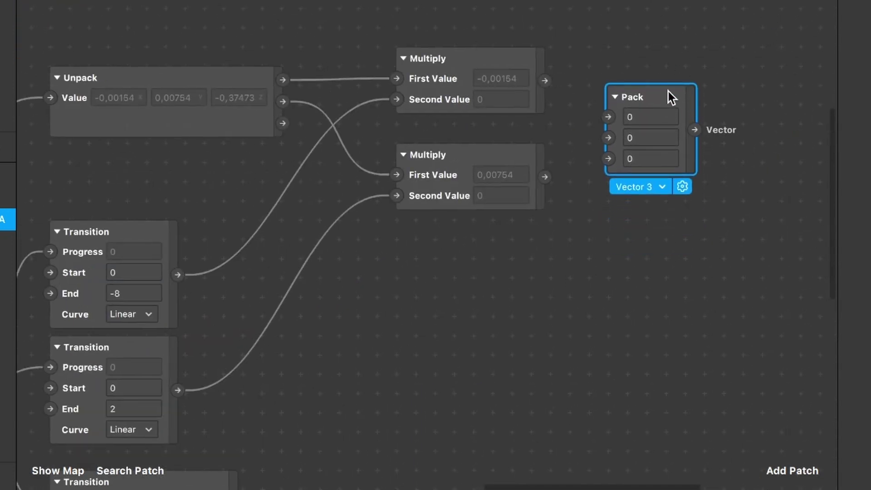
click(652, 188)
click(652, 209)
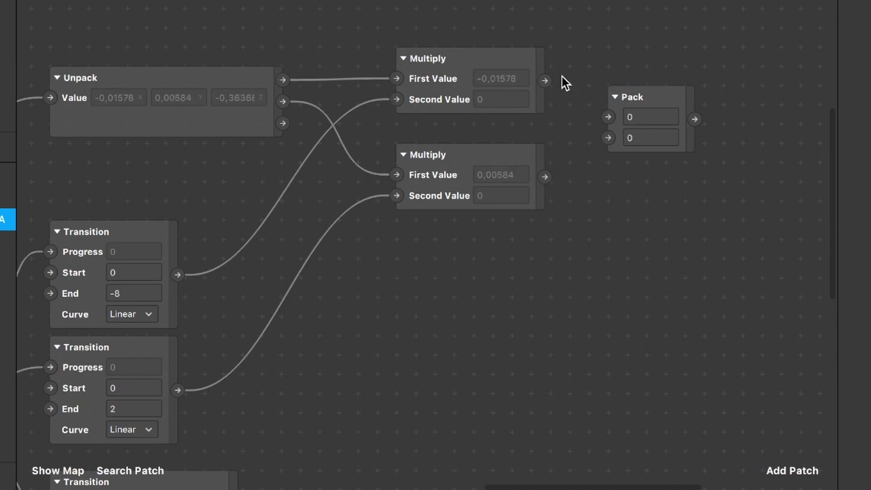
Wire the upper Multiply output into Pack's first input and the lower one into its second
drag(545, 81, 608, 117)
click(504, 154)
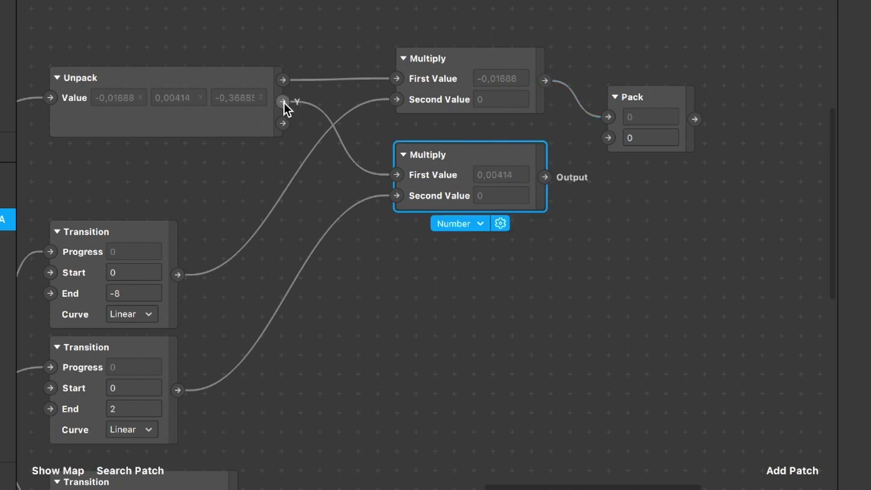
drag(545, 177, 608, 139)
scroll(622, 218, right, 4)
scroll(621, 219, down, 1)
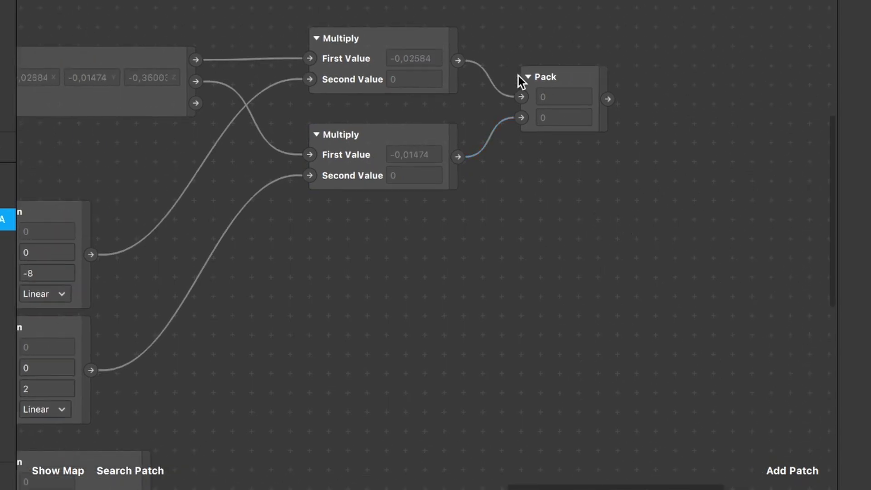
Move the Pack node lower on the canvas
click(554, 78)
drag(554, 77, 578, 200)
scroll(606, 339, down, 4)
scroll(606, 340, right, 3)
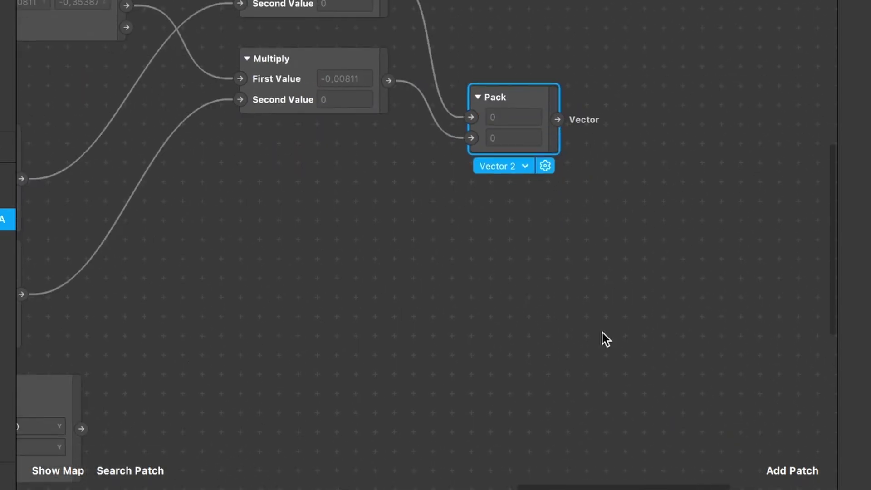
Add a 2D Transform Pack patch via the '2D' search and place it to the right
click(792, 463)
text(2D)
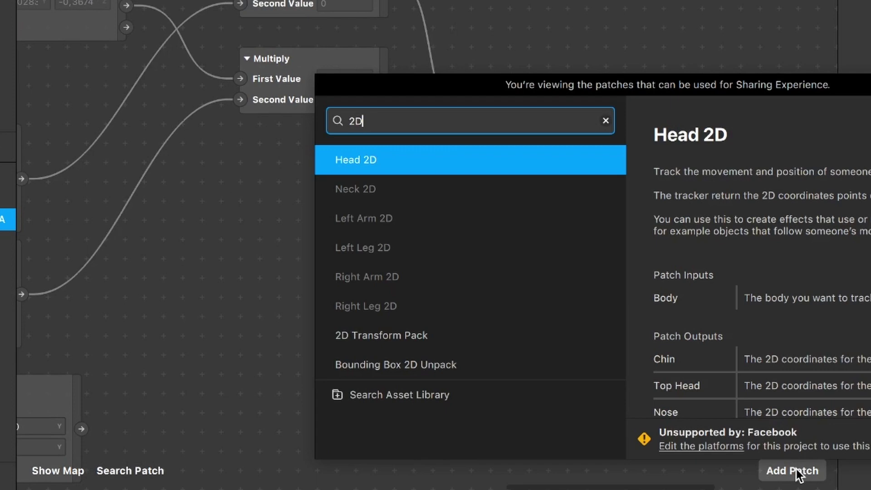
click(394, 336)
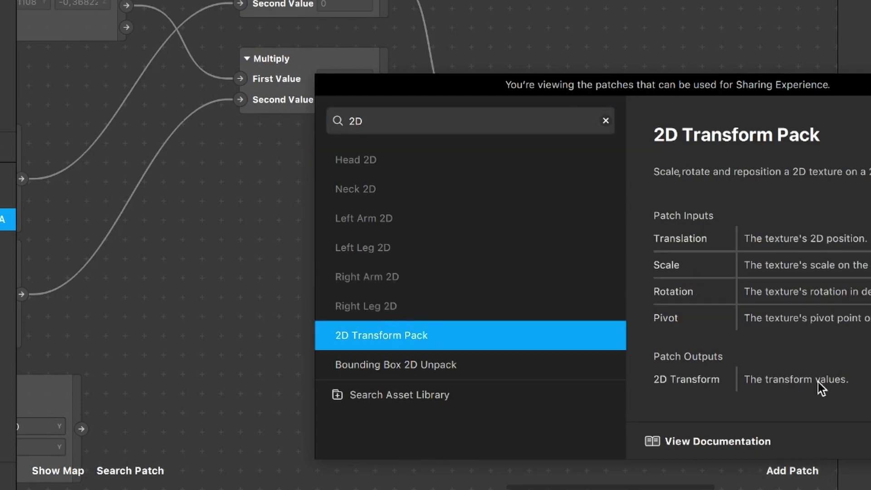
key(Return)
ctrl+scroll(410, 194, down, 2)
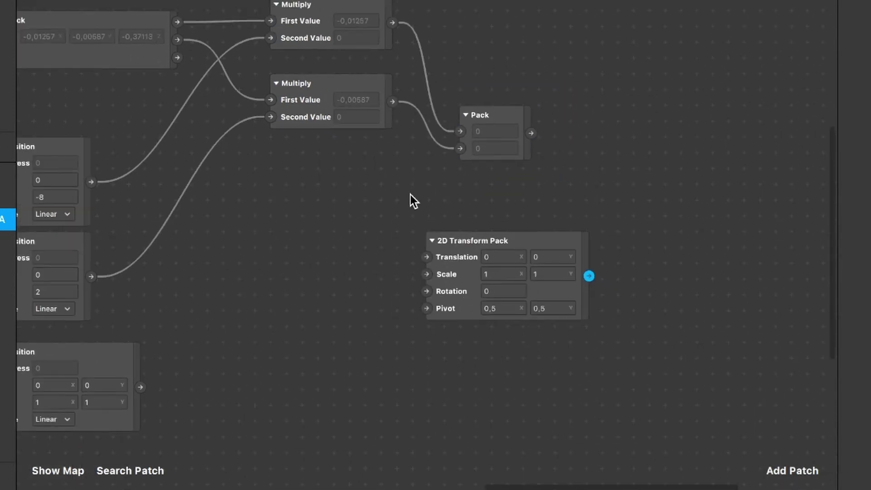
scroll(411, 208, down, 2)
scroll(411, 209, right, 2)
drag(411, 222, 544, 221)
ctrl+scroll(501, 160, up, 2)
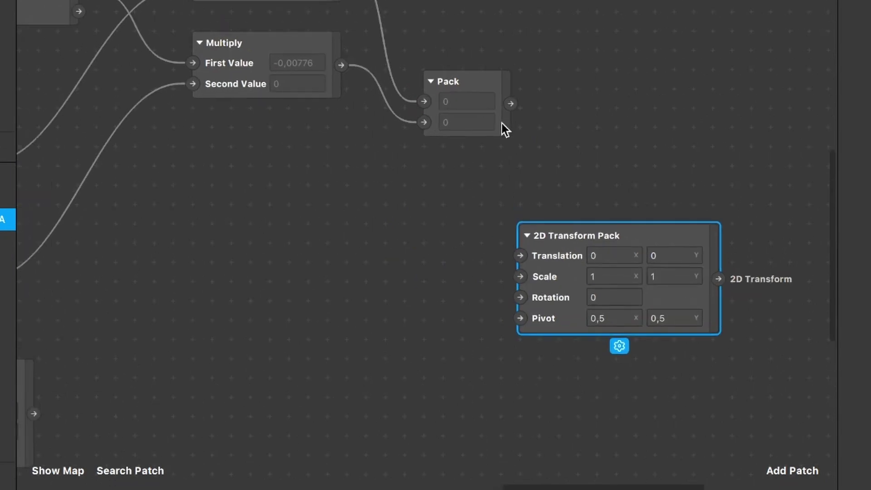
Connect the Pack output to the 2D Transform Pack's Translation and move the third Transition nearby
drag(509, 107, 523, 262)
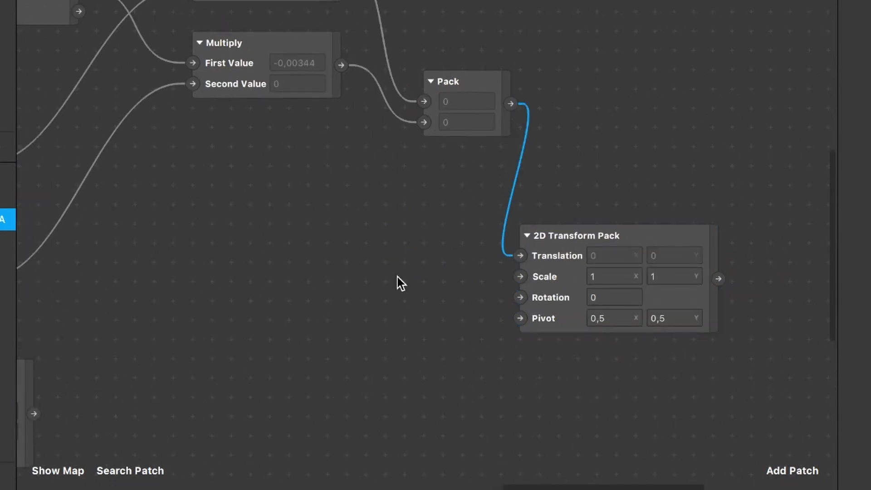
scroll(397, 277, left, 5)
scroll(398, 277, down, 3)
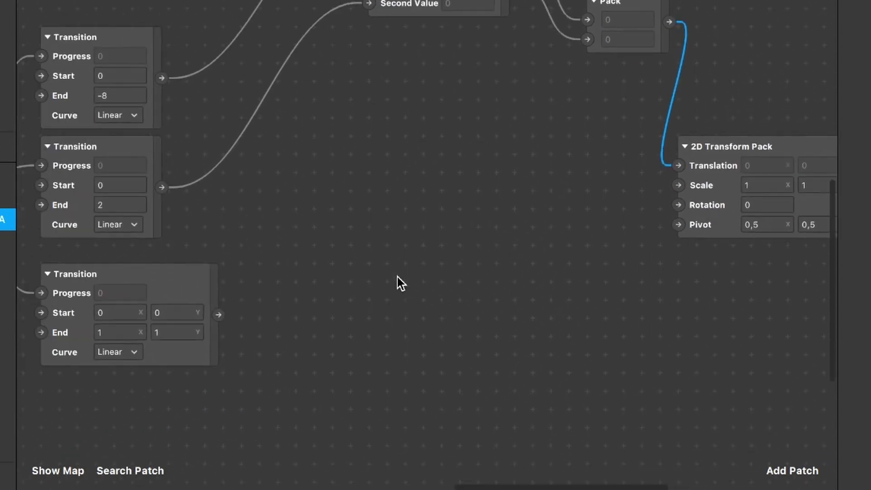
scroll(397, 277, left, 2)
scroll(398, 277, down, 1)
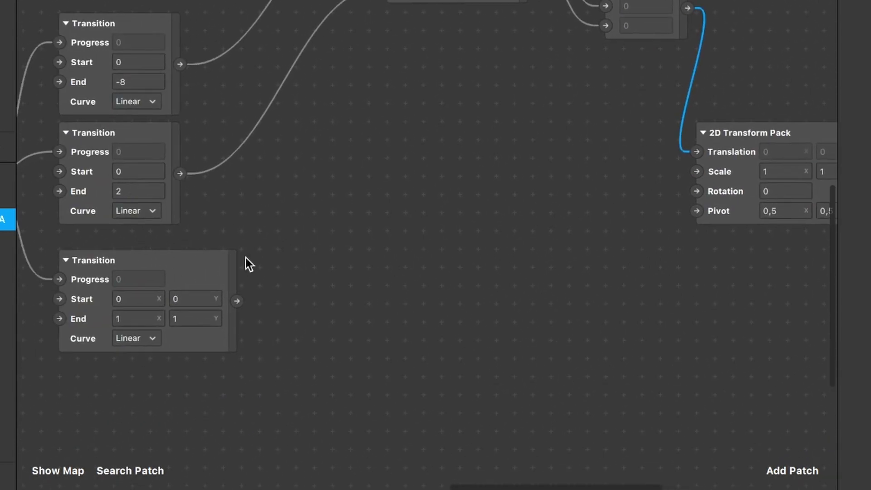
drag(130, 251, 296, 272)
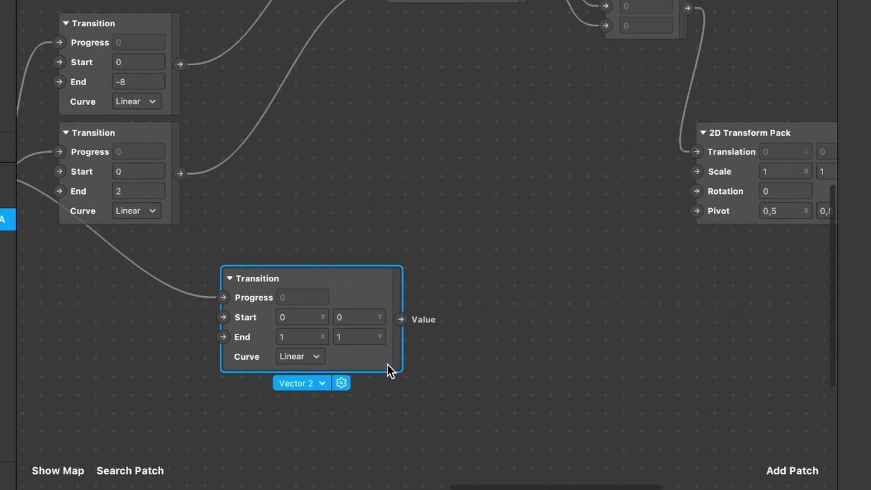
Connect the third Transition's Value output to the 2D Transform Pack's Scale input
drag(401, 319, 698, 173)
ctrl+scroll(477, 159, up, 5)
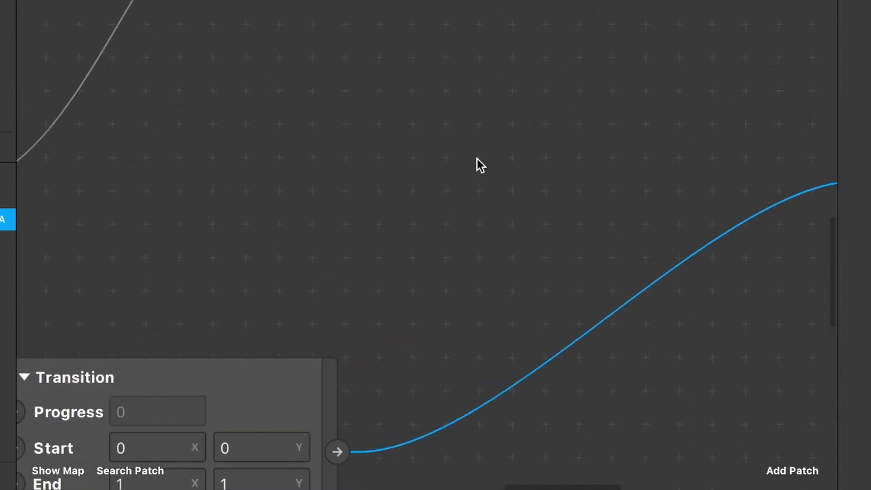
scroll(477, 159, down, 5)
scroll(477, 159, left, 4)
Set the Transition's Start to 1, 1 and End to 2, 2
click(342, 214)
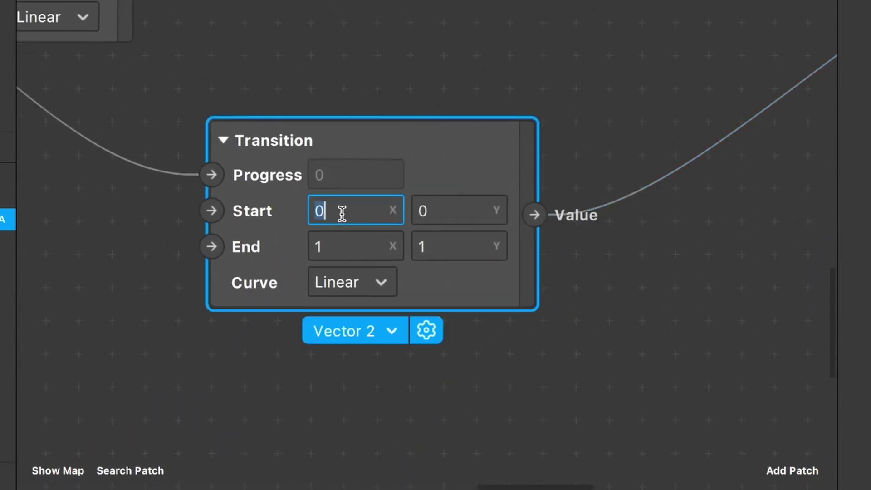
text(1)
key(Return)
click(427, 210)
text(1)
key(Return)
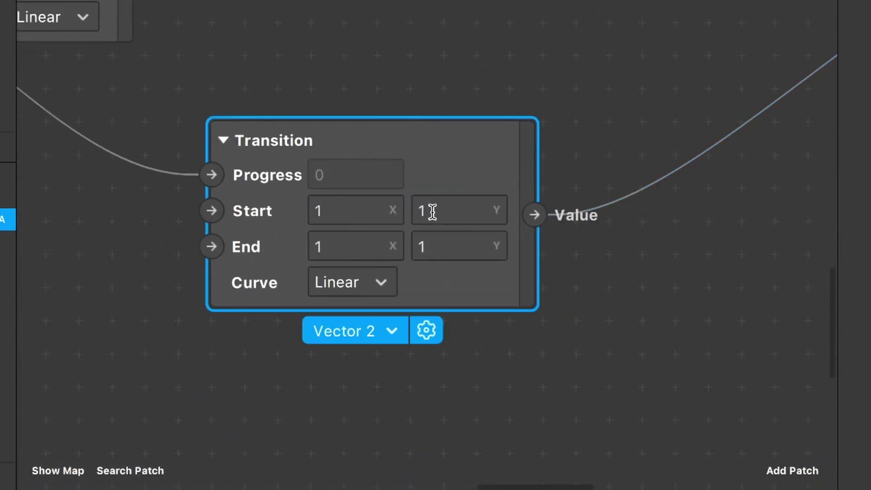
click(336, 248)
key(Return)
click(472, 250)
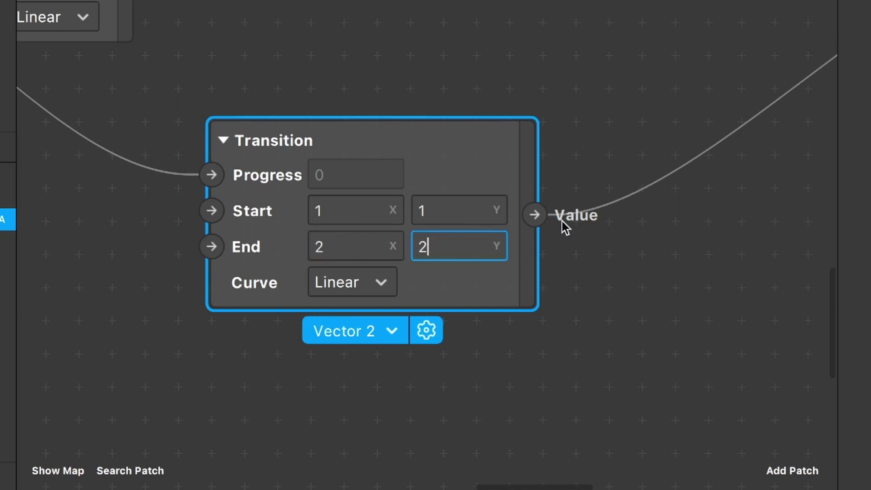
key(Return)
scroll(522, 55, down, 3)
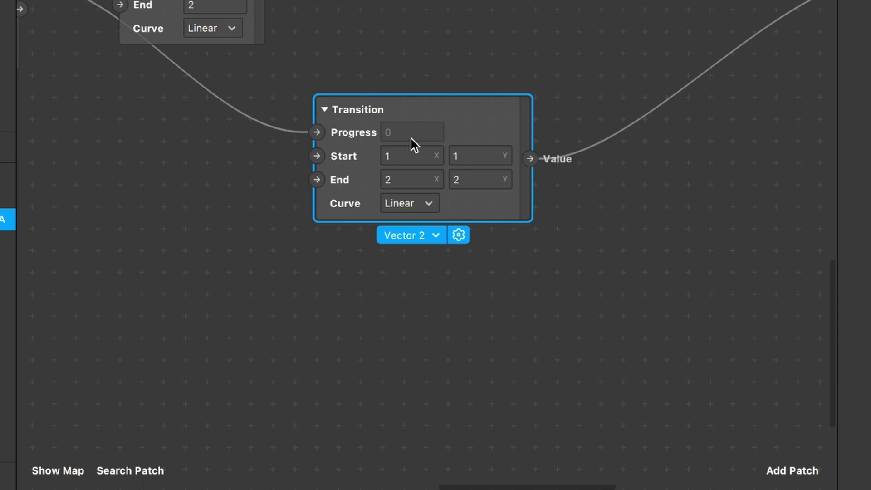
Move the cameraTexture0 node next to the 2D Transform Pack
scroll(497, 140, down, 3)
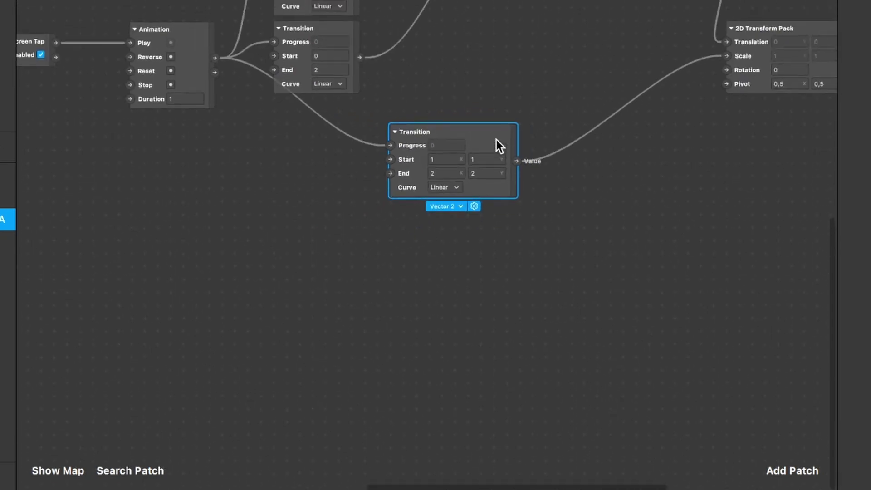
scroll(496, 140, right, 5)
scroll(497, 139, up, 3)
scroll(568, 113, right, 5)
scroll(567, 113, down, 1)
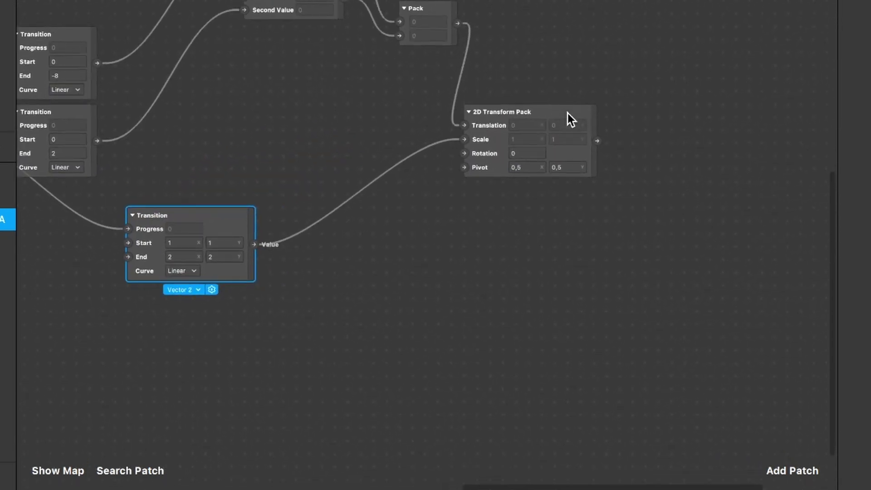
scroll(570, 275, up, 5)
scroll(569, 275, right, 2)
scroll(451, 265, down, 3)
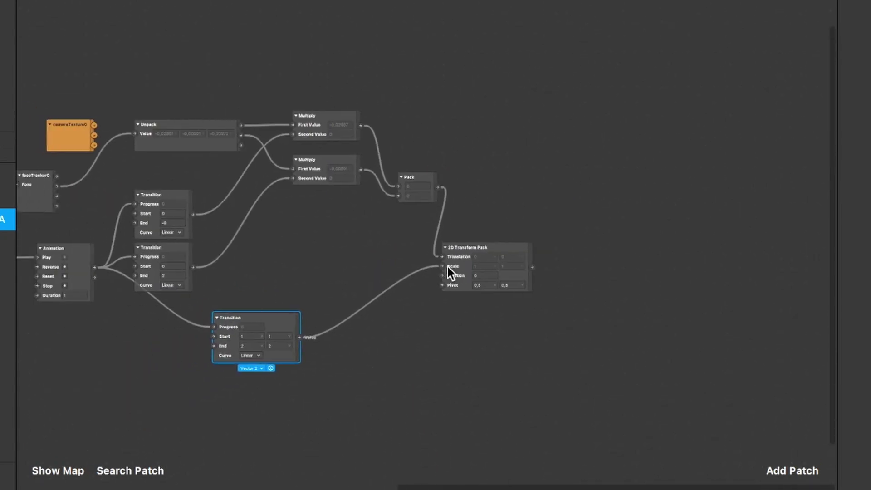
scroll(448, 267, left, 3)
drag(117, 145, 596, 167)
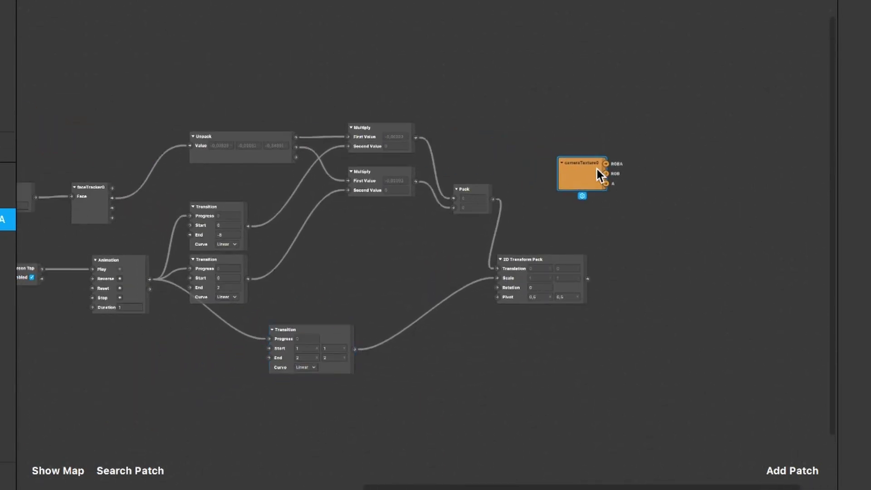
scroll(652, 359, up, 3)
scroll(652, 359, right, 3)
scroll(652, 358, up, 2)
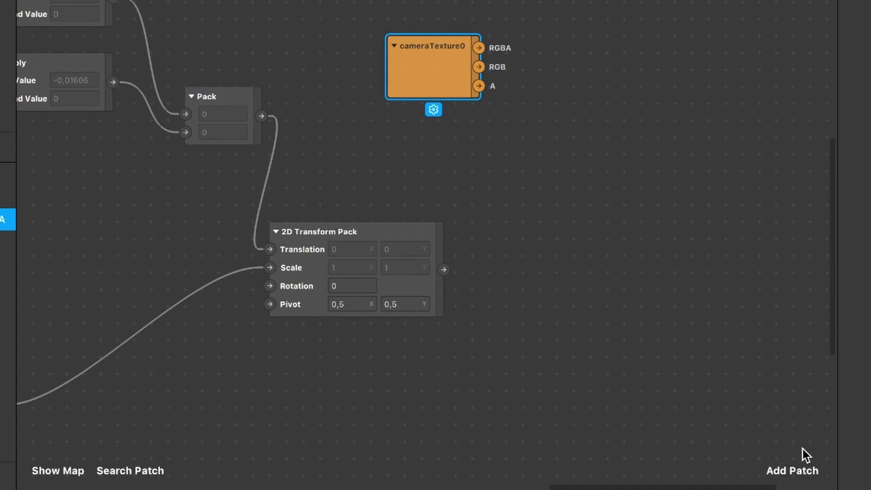
Add a Texture Transform patch via the 'Text' search and arrange it beside cameraTexture0
click(800, 461)
text(v)
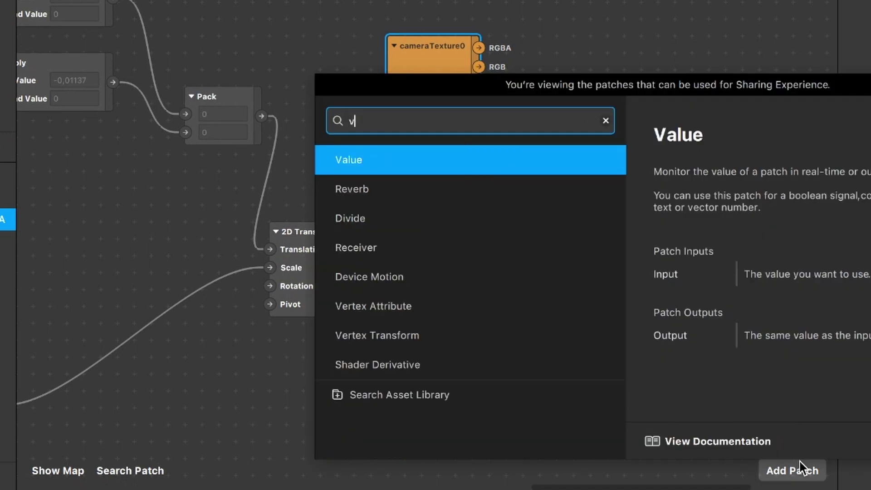
key(BackSpace)
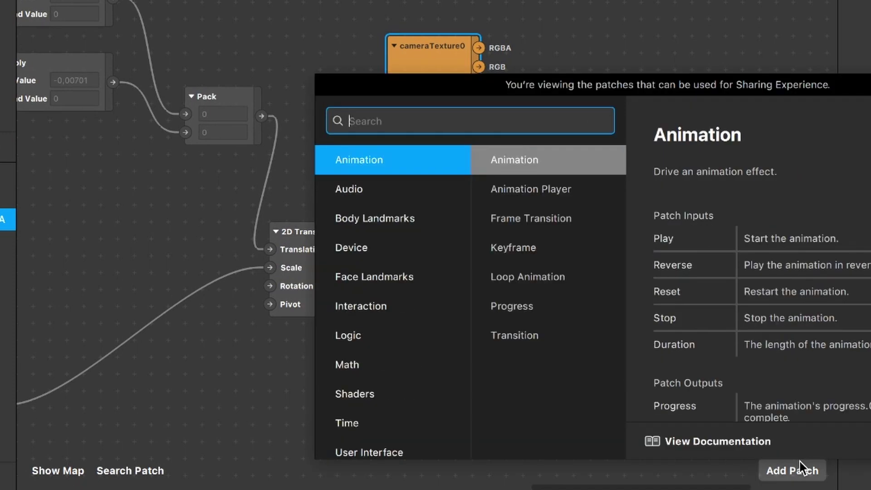
text(Text)
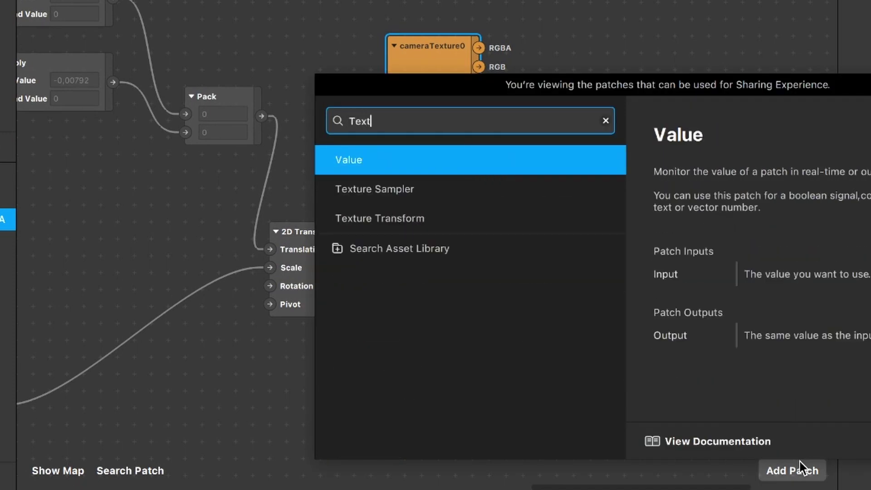
click(410, 224)
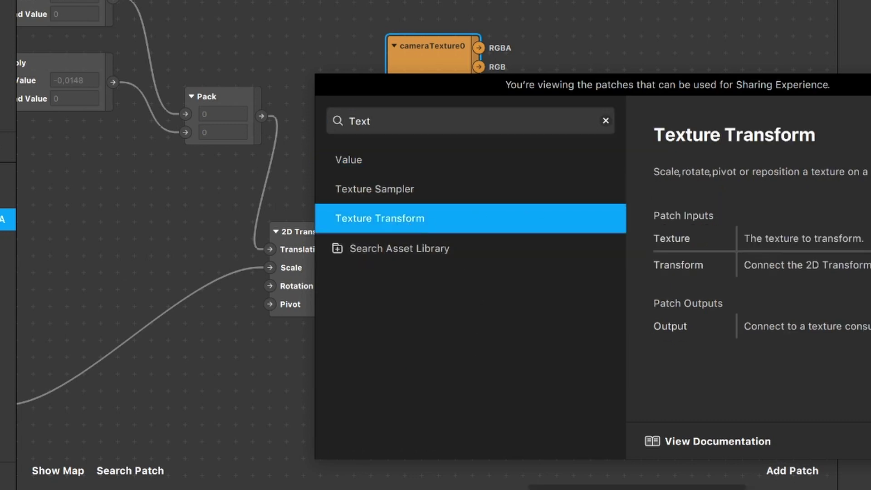
key(Return)
drag(491, 254, 619, 247)
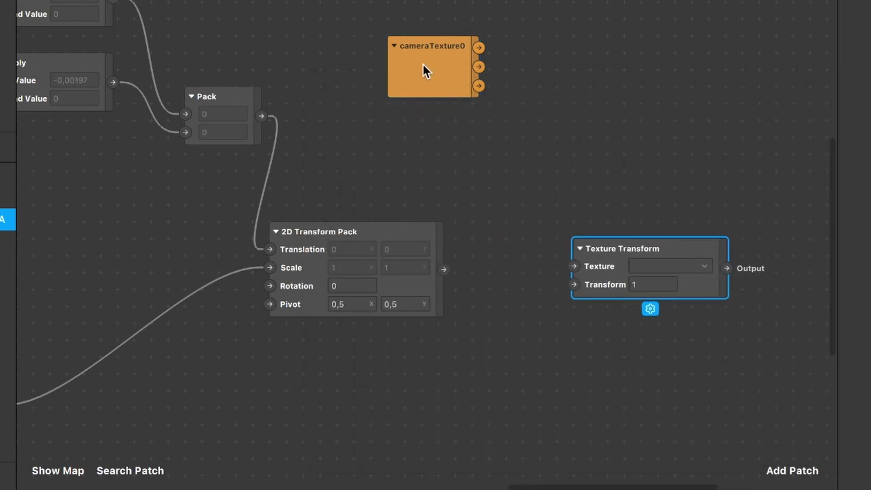
drag(423, 63, 410, 143)
scroll(486, 137, up, 3)
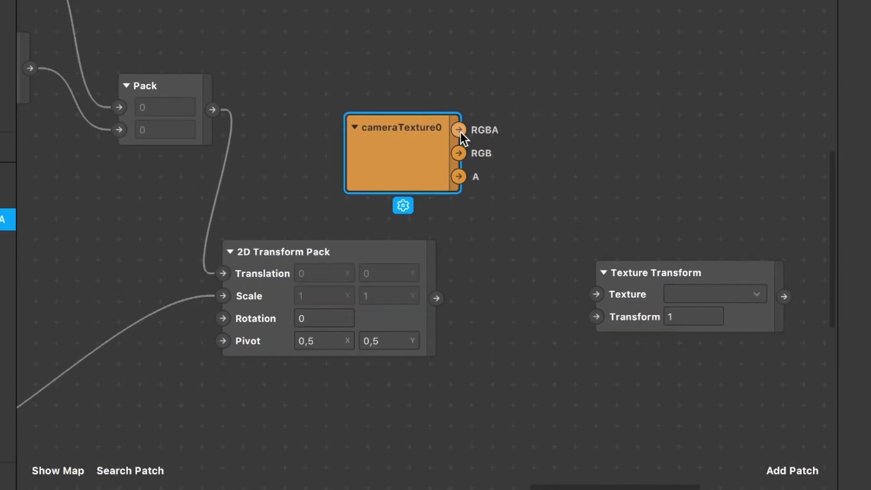
Wire cameraTexture0 RGBA into Texture Transform's Texture and the 2D Transform Pack output into Transform
drag(461, 132, 597, 295)
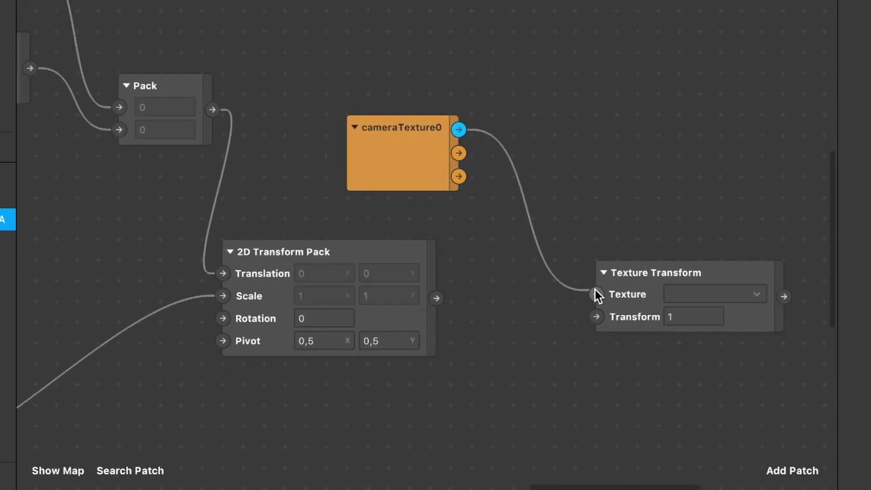
drag(636, 275, 619, 242)
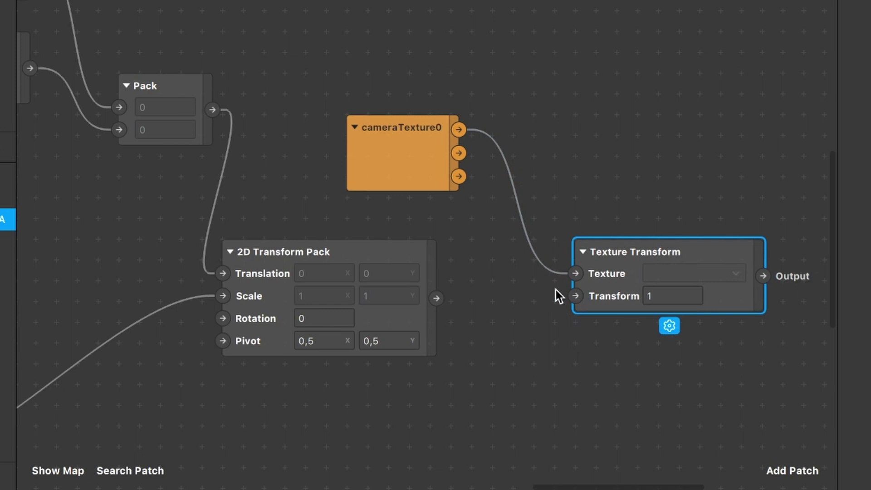
scroll(513, 290, right, 2)
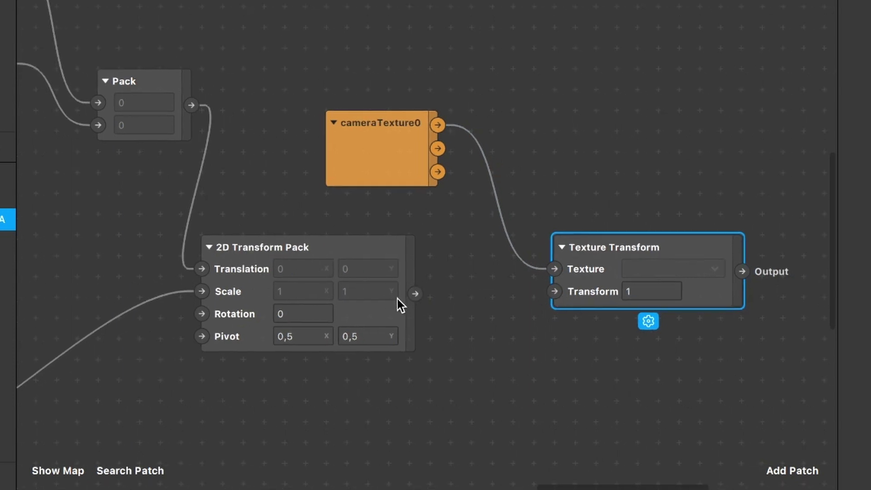
drag(413, 294, 555, 291)
scroll(615, 245, right, 10)
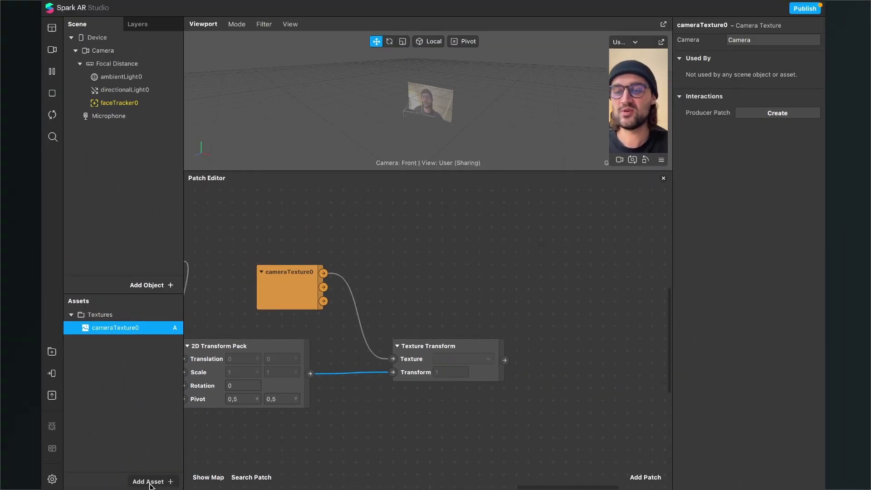
Create a new material0 asset and set its Shader Type to Flat
click(64, 479)
mouse_move(141, 377)
click(207, 410)
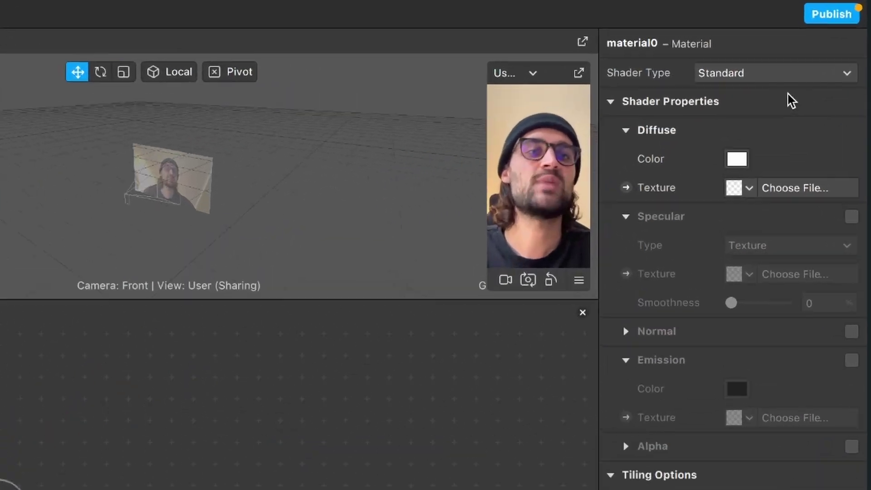
click(770, 42)
click(770, 81)
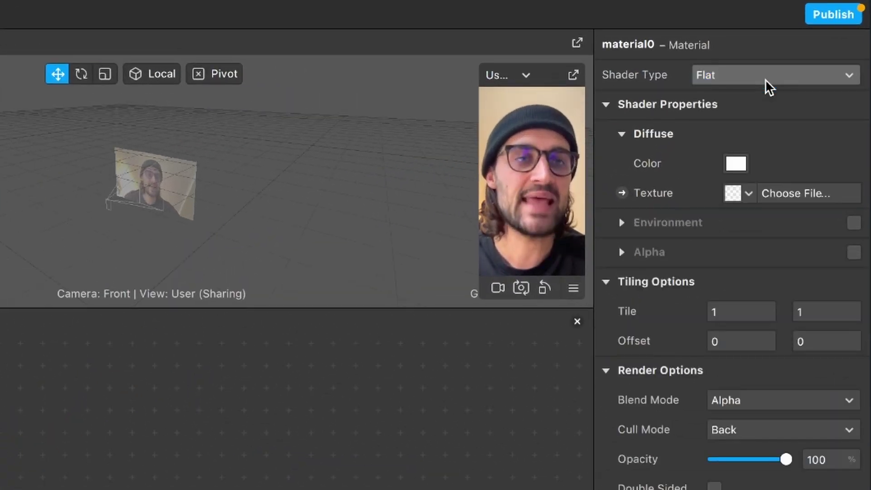
Create a patch for material0's Diffuse Texture and move it to the right
click(623, 193)
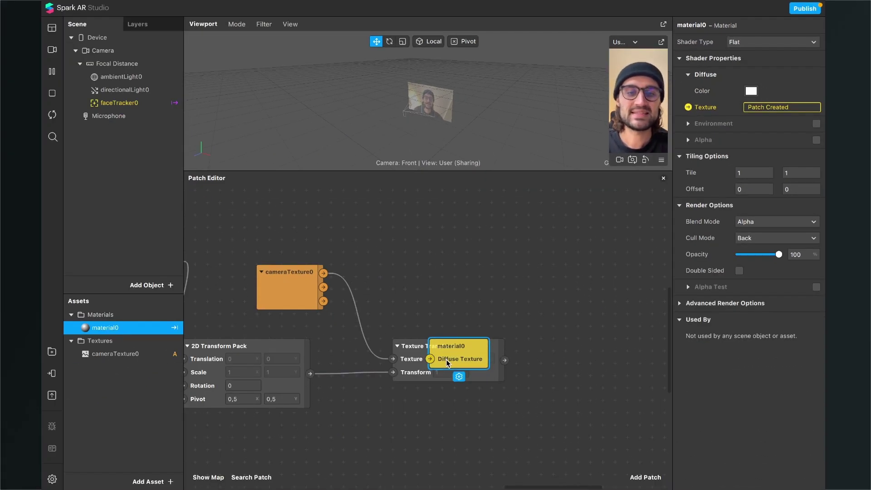
drag(447, 362, 625, 327)
scroll(584, 368, right, 2)
scroll(584, 368, down, 1)
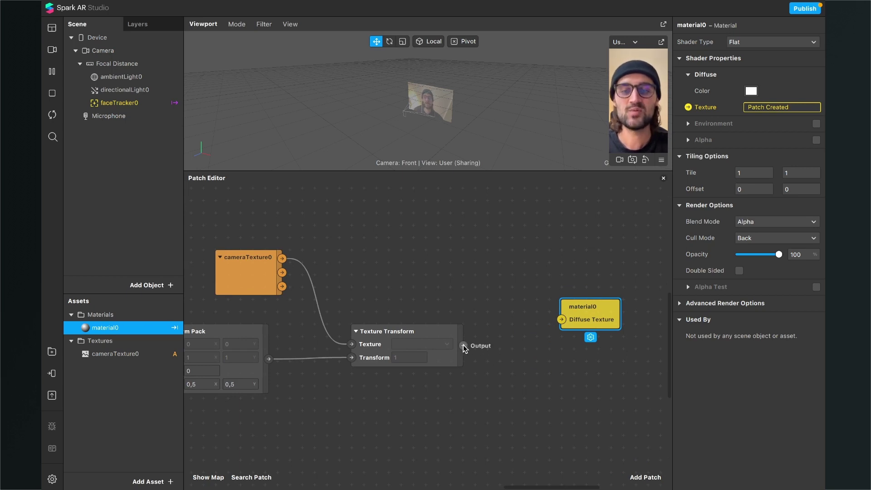
Connect the Texture Transform Output to material0's Diffuse Texture input
drag(464, 346, 557, 338)
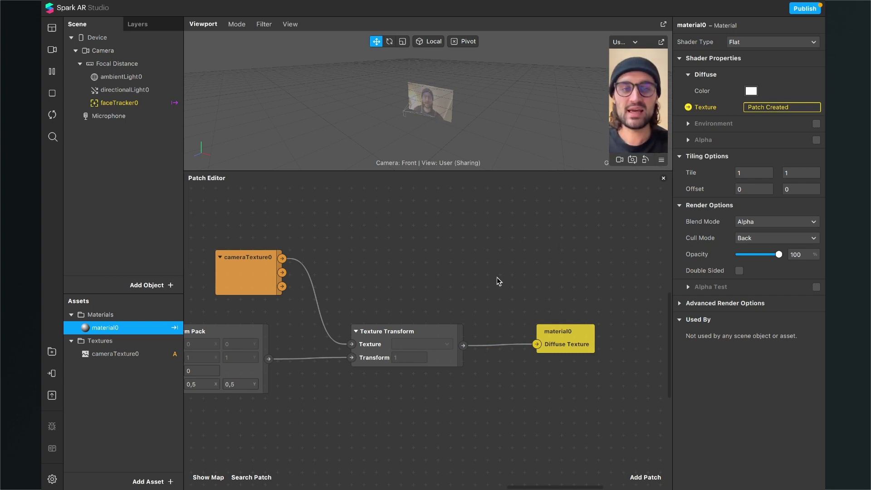
scroll(496, 277, down, 5)
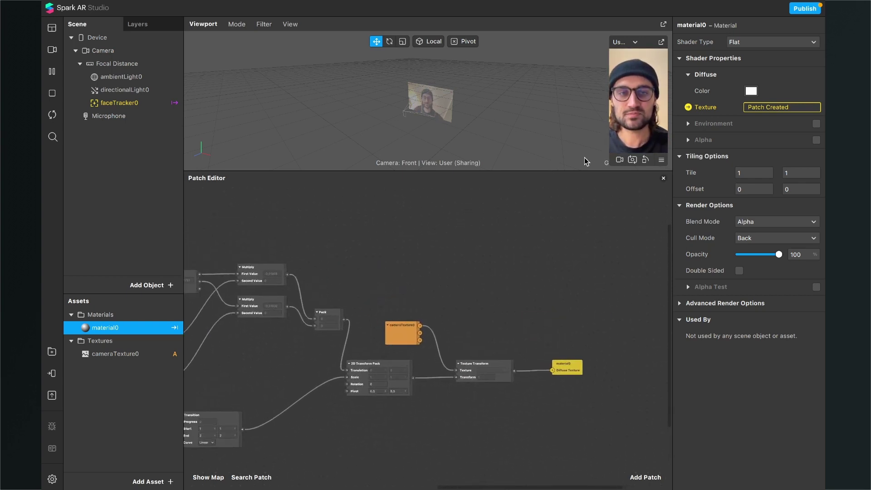
Enlarge the viewport and simulator preview, then add a Rectangle object to the scene
drag(570, 172, 590, 291)
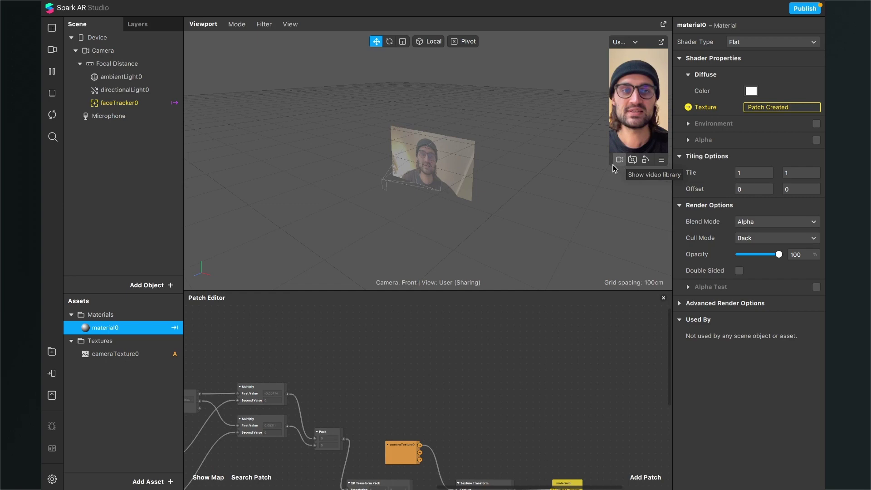
drag(610, 165, 541, 286)
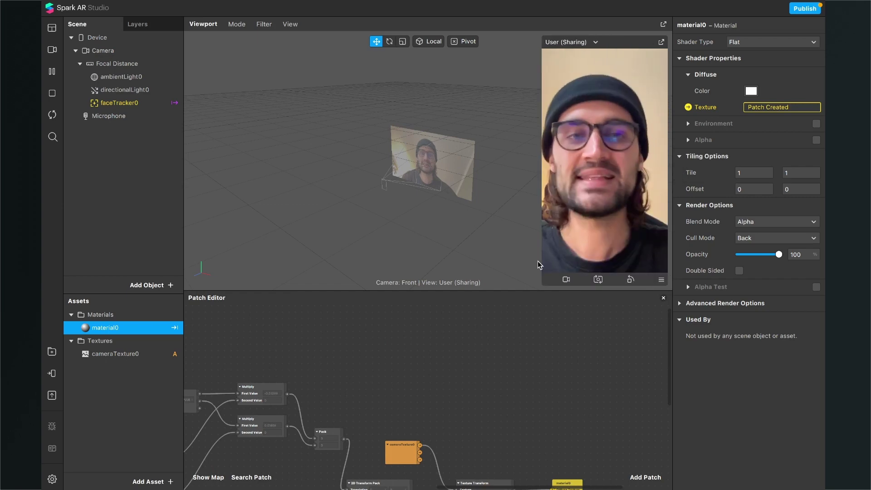
click(147, 284)
text(rec)
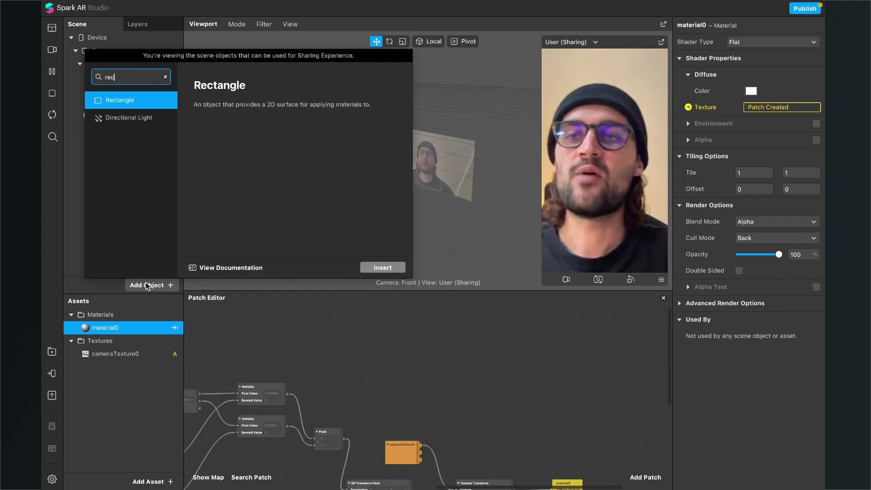
key(Return)
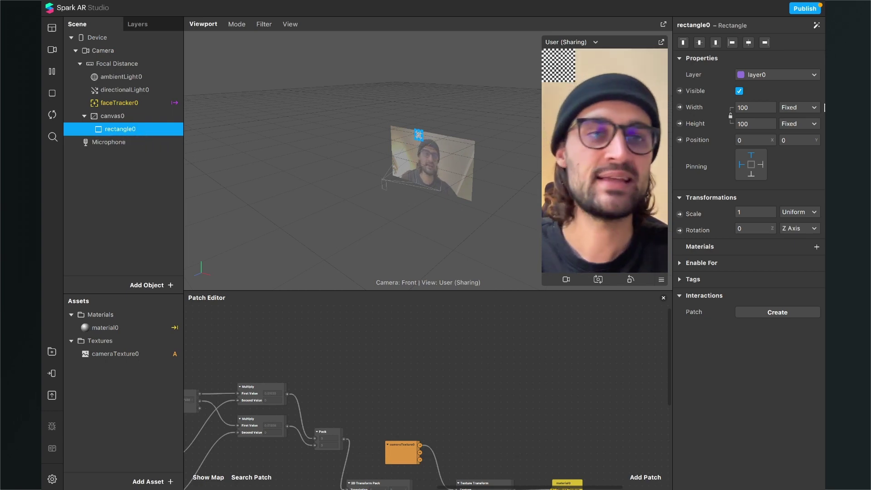
Set rectangle0's Width and Height to 100% relative
double_click(753, 107)
text(100%)
key(Return)
double_click(753, 124)
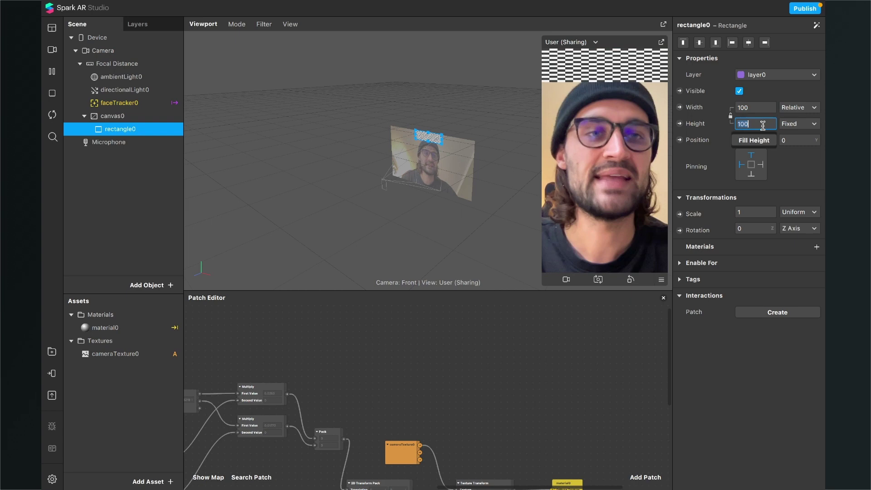
text(100%)
key(Return)
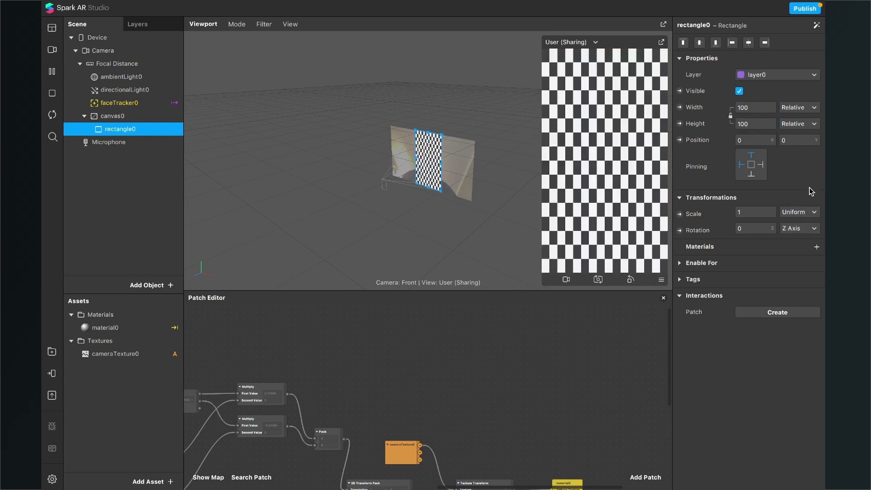
Assign material0 to rectangle0's Materials in the Inspector
click(816, 248)
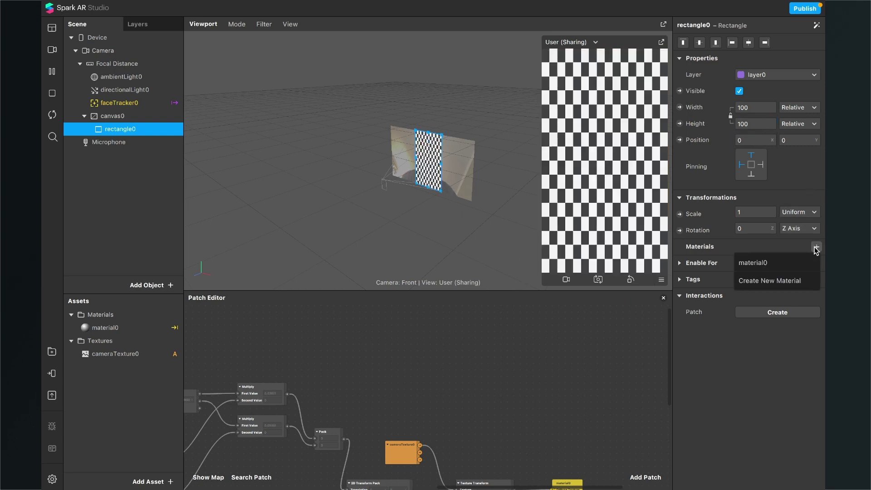
click(787, 264)
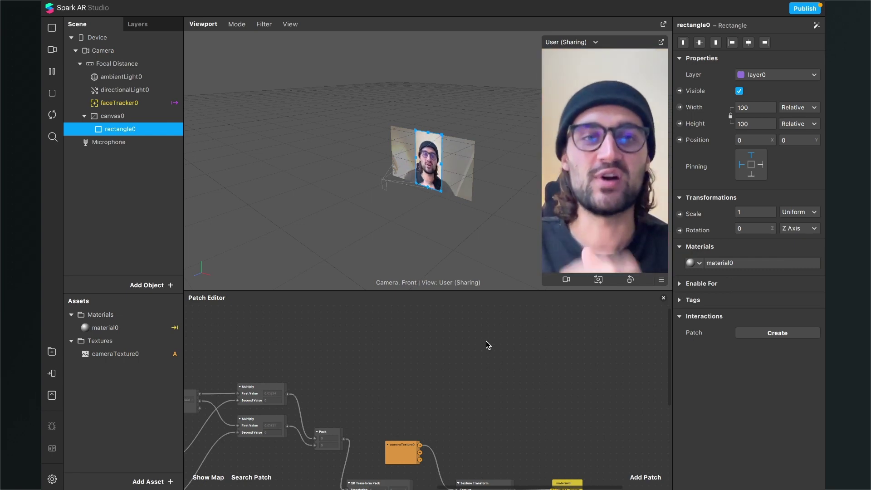
Enable Simulate Touch in the simulator and tap the preview to test the face zoom
scroll(451, 367, down, 5)
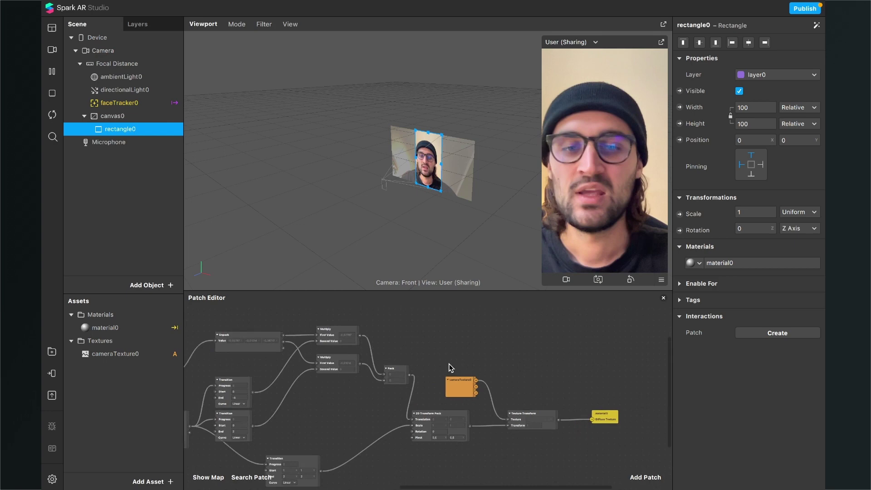
scroll(451, 367, left, 3)
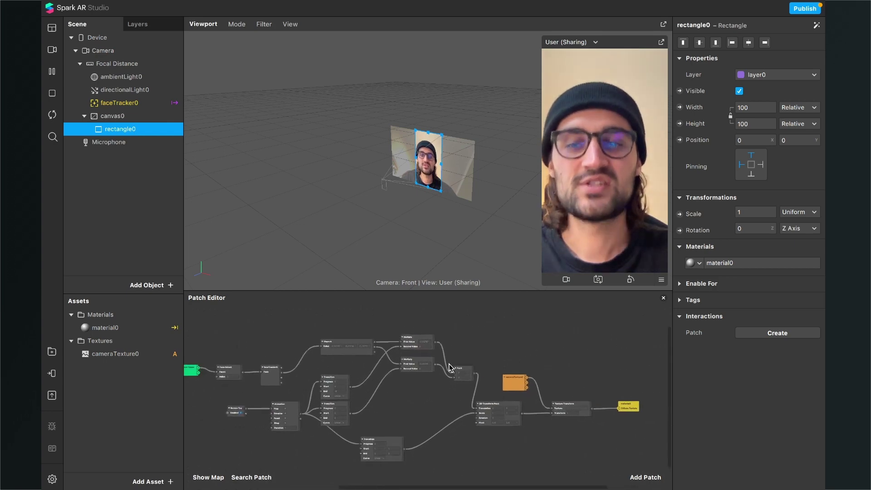
click(662, 281)
click(685, 282)
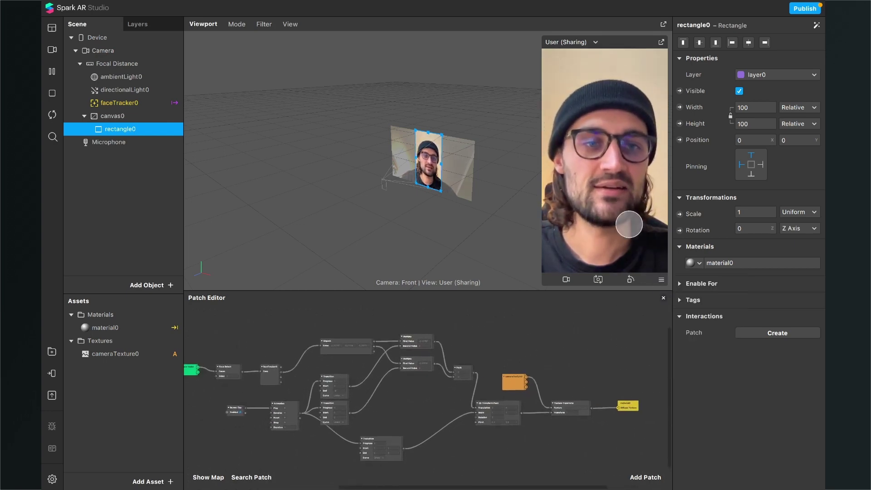
click(615, 209)
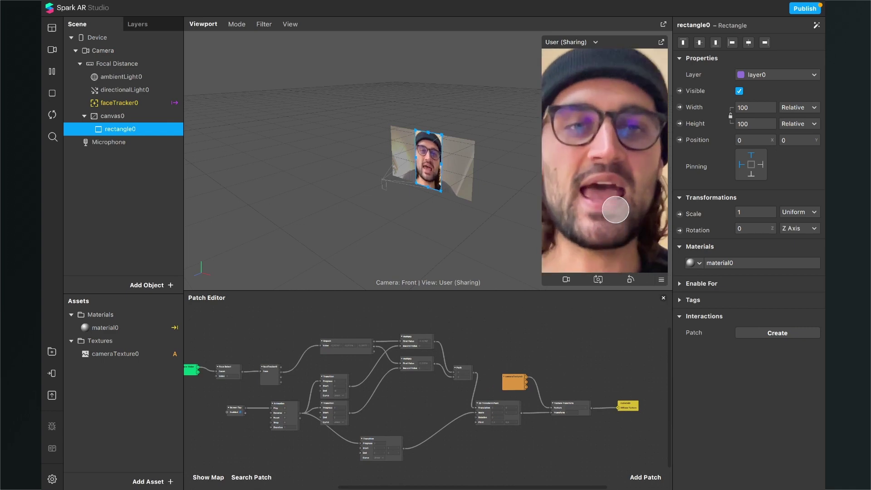